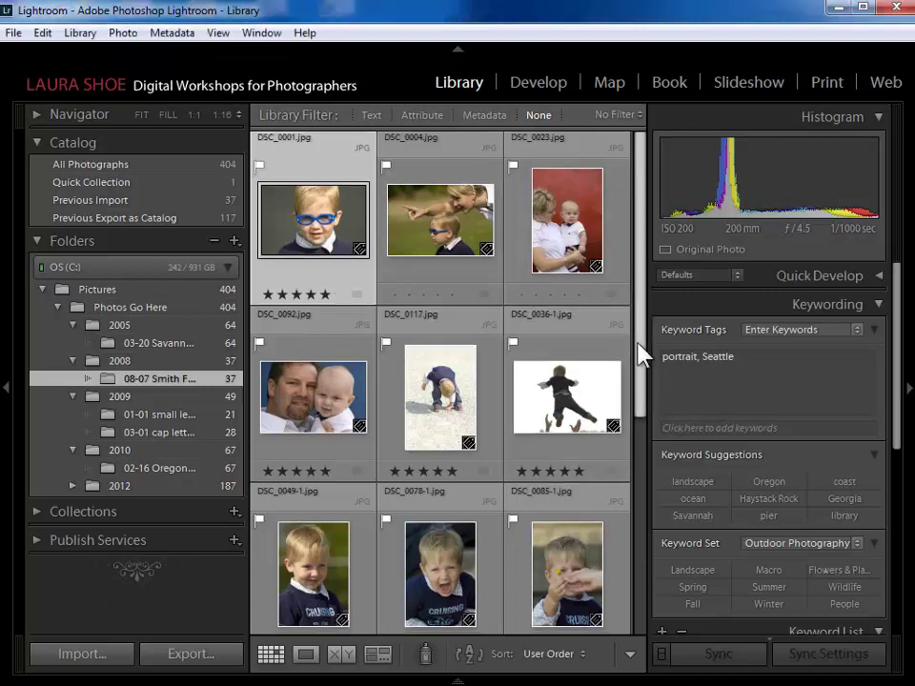
- Collapse the 23-photo stack into one thumbnail and scroll back up to DSC_0001
scroll(645, 429, down, 2)
drag(645, 428, 639, 583)
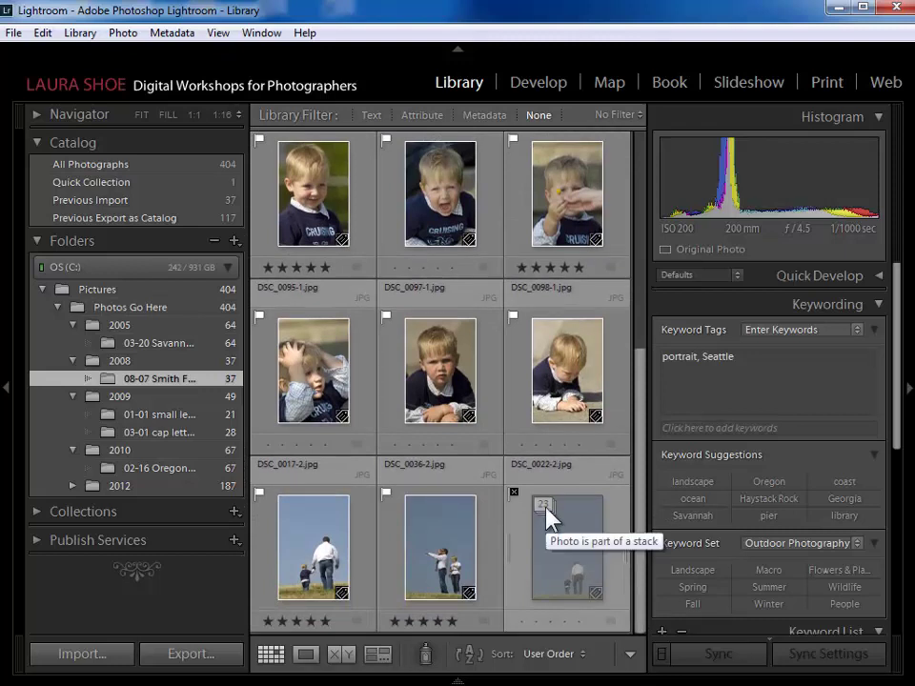
drag(642, 327, 670, 337)
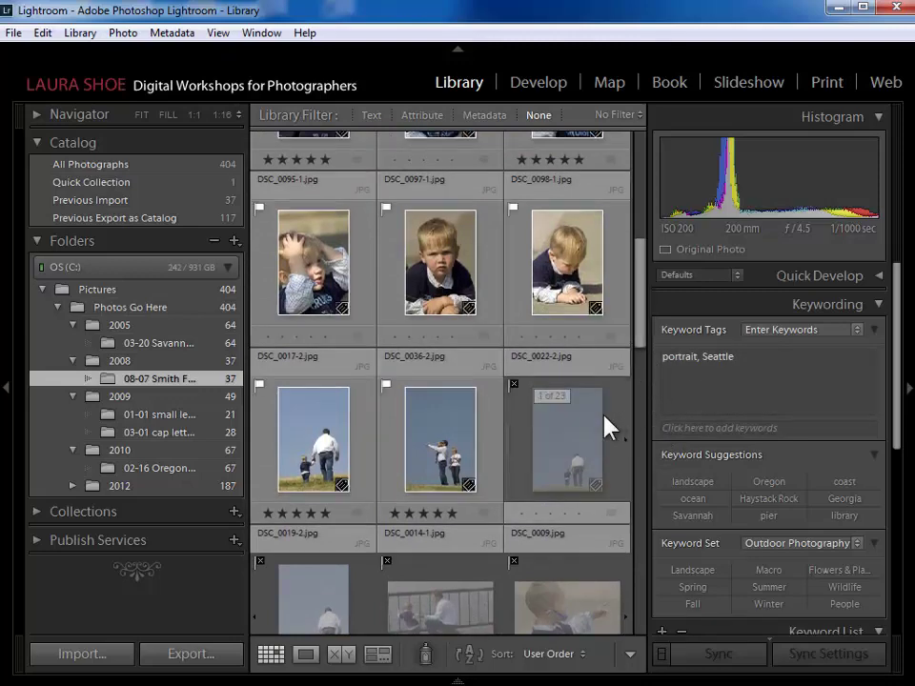
click(566, 400)
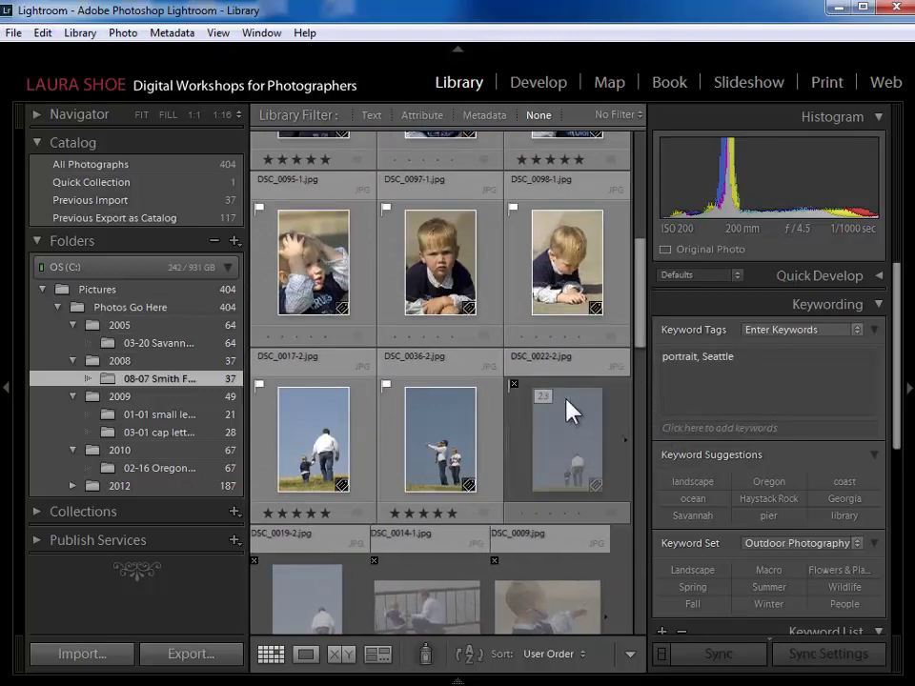
drag(643, 306, 640, 276)
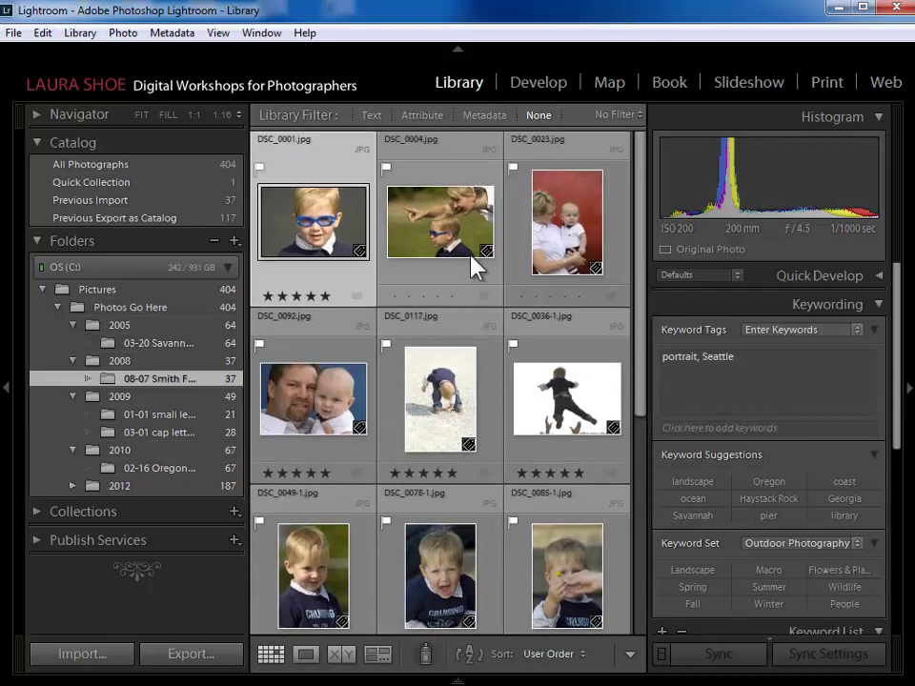
click(360, 254)
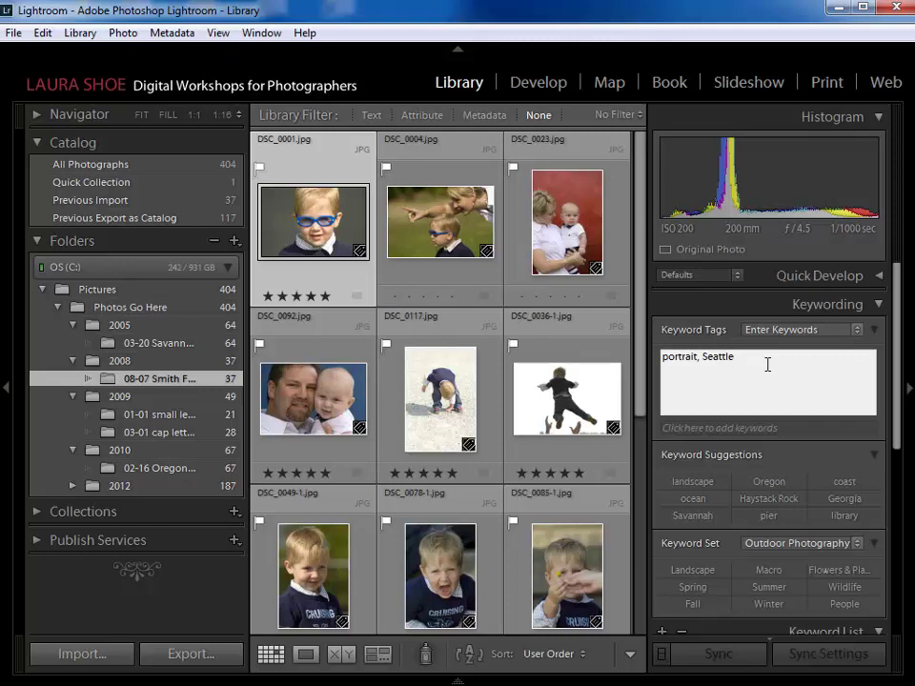
- Append 'sunglasses' to DSC_0001's keyword tags, then select DSC_0004
text(, sunglasses)
key(Return)
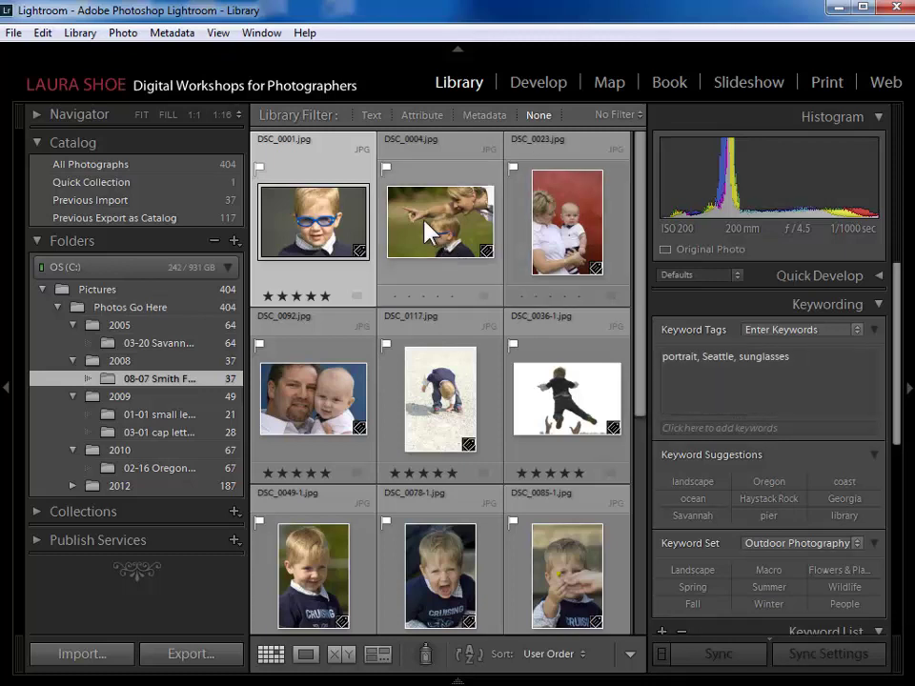
click(459, 181)
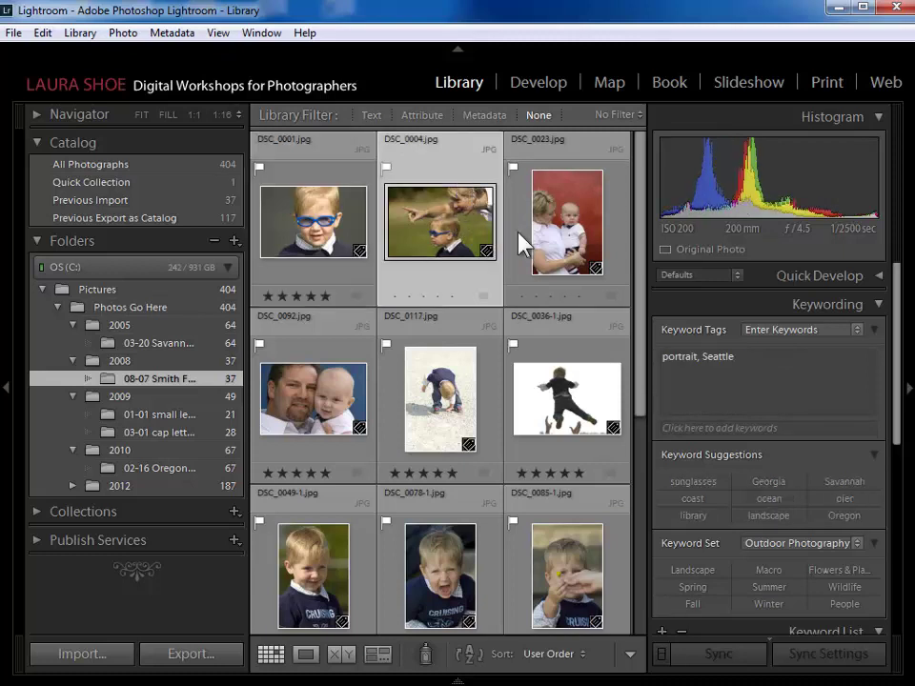
- Add the keyword 'sunglasses' to DSC_0004 using the autocomplete suggestion
click(748, 358)
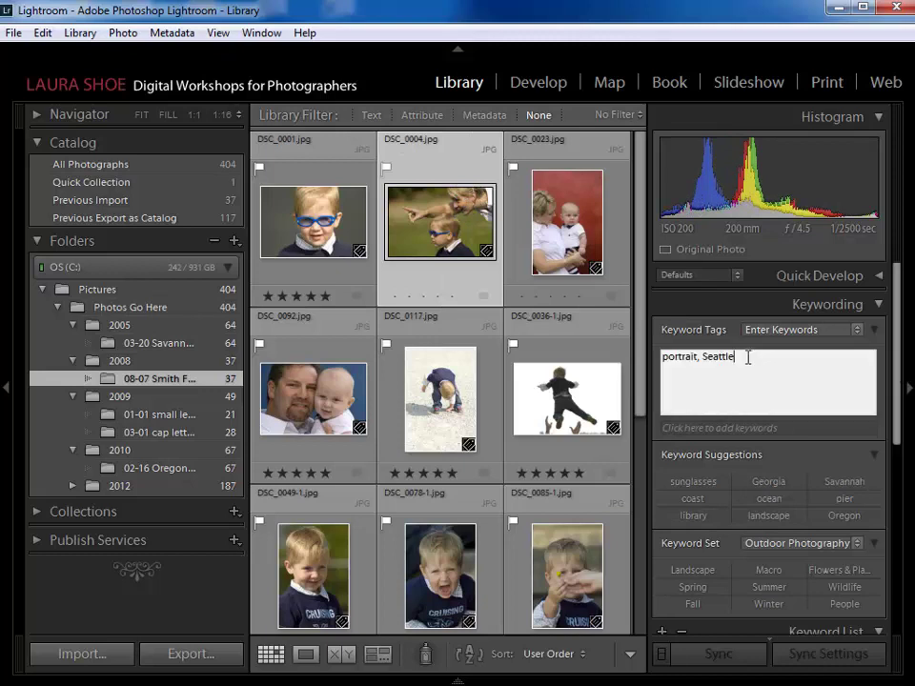
text(, s)
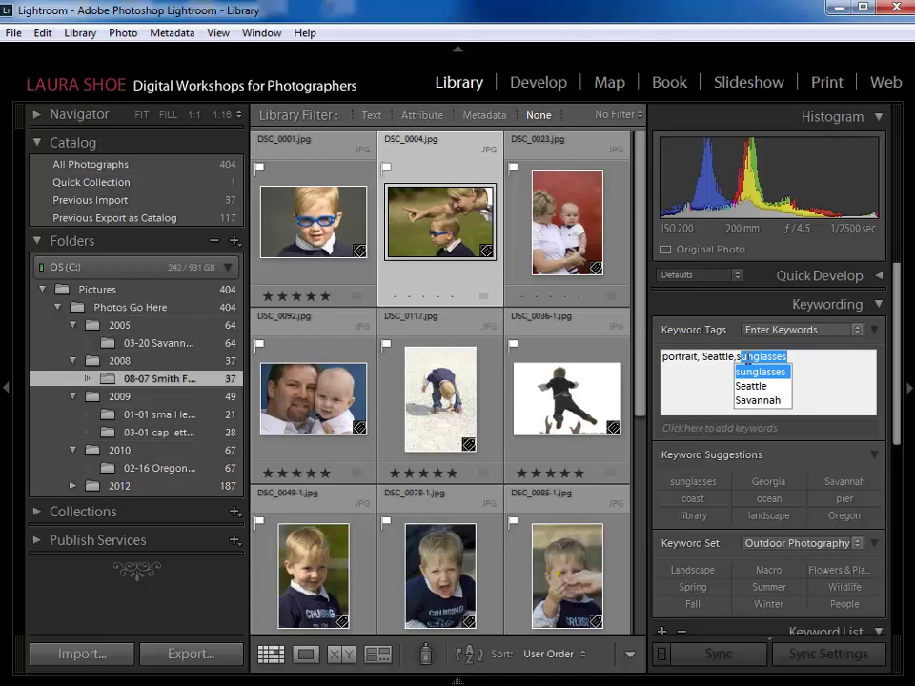
text(u)
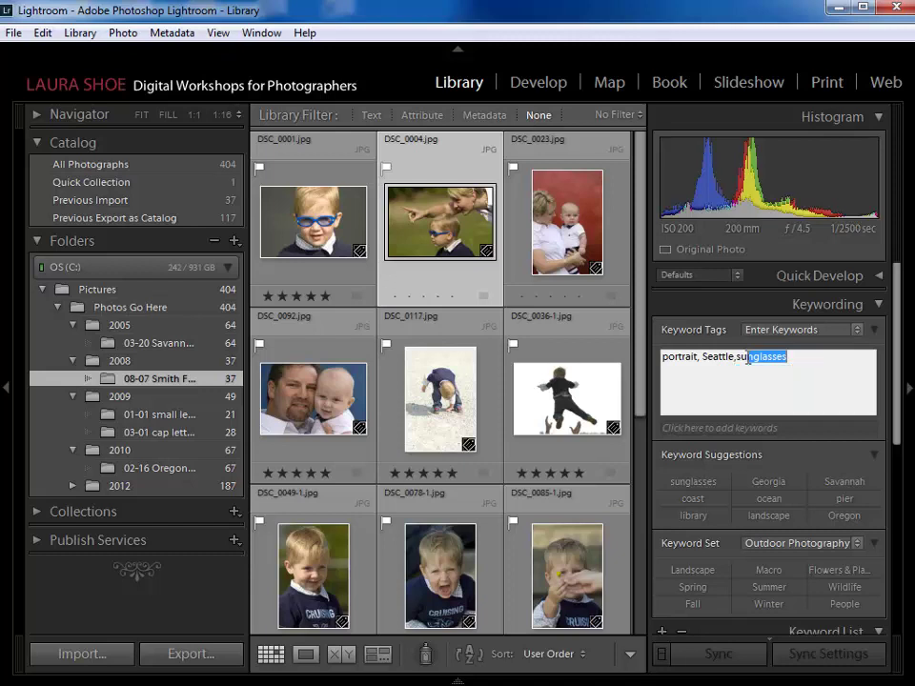
key(Right)
key(Return)
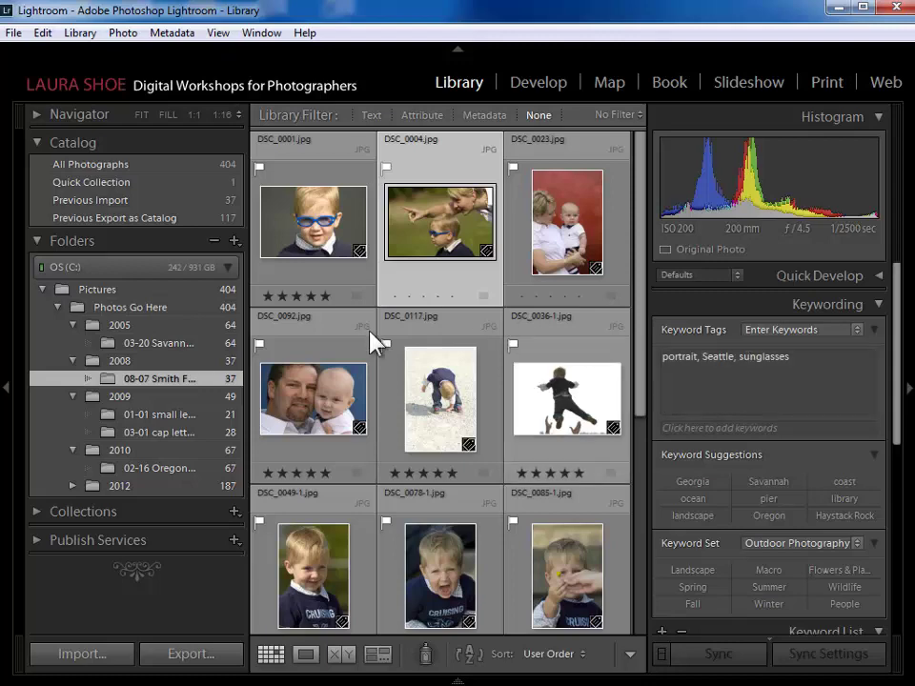
- Hide the left panel for a five-column grid and add DSC_0023 to the selection
click(7, 387)
mouse_move(336, 243)
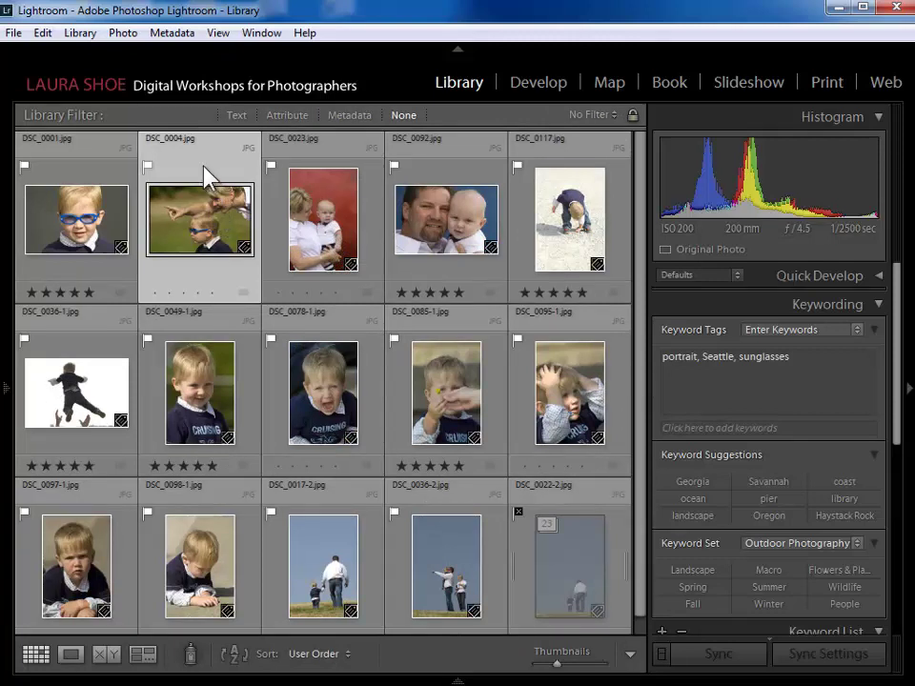
ctrl+click(327, 231)
- Tag DSC_0004, DSC_0023 and DSC_0036-2 with the keyword 'mother'
ctrl+click(462, 574)
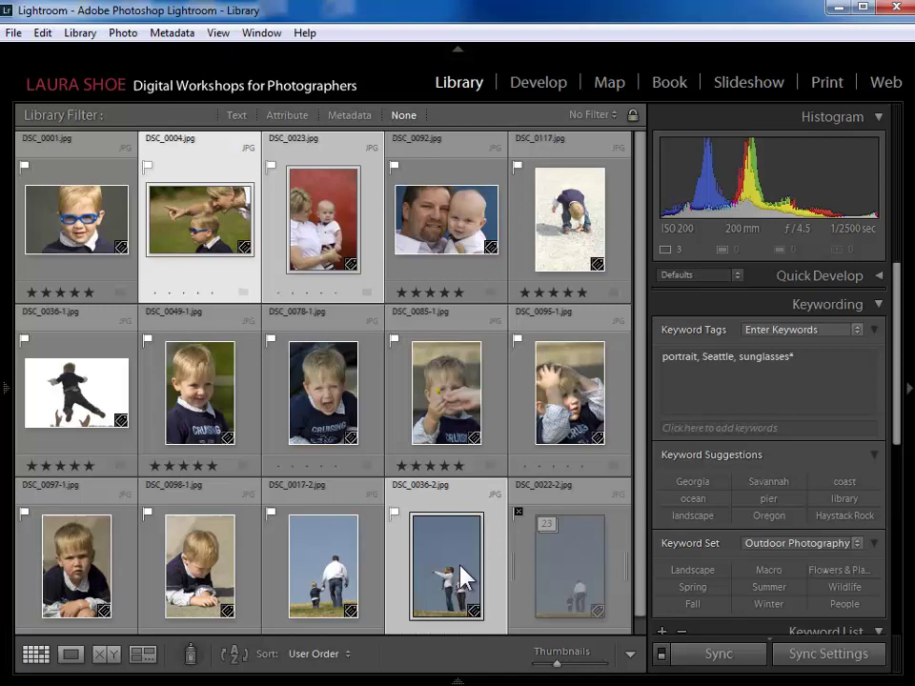
click(811, 362)
text(, mother)
key(Return)
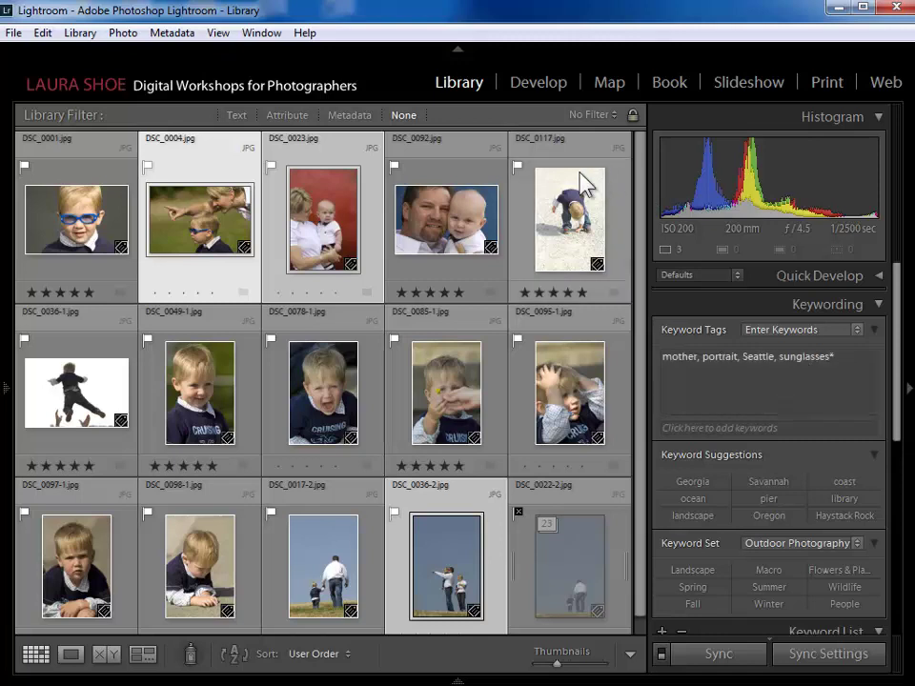
- Tag DSC_0092, DSC_0017-2, DSC_0036-2 and DSC_0036-1 with the keyword 'father'
click(468, 179)
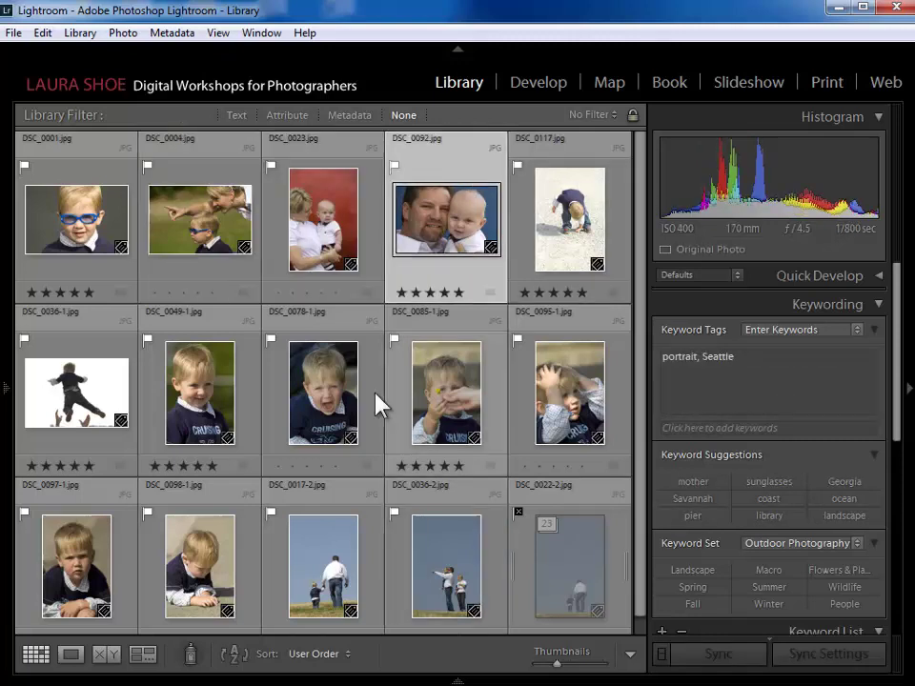
ctrl+click(341, 535)
ctrl+click(442, 556)
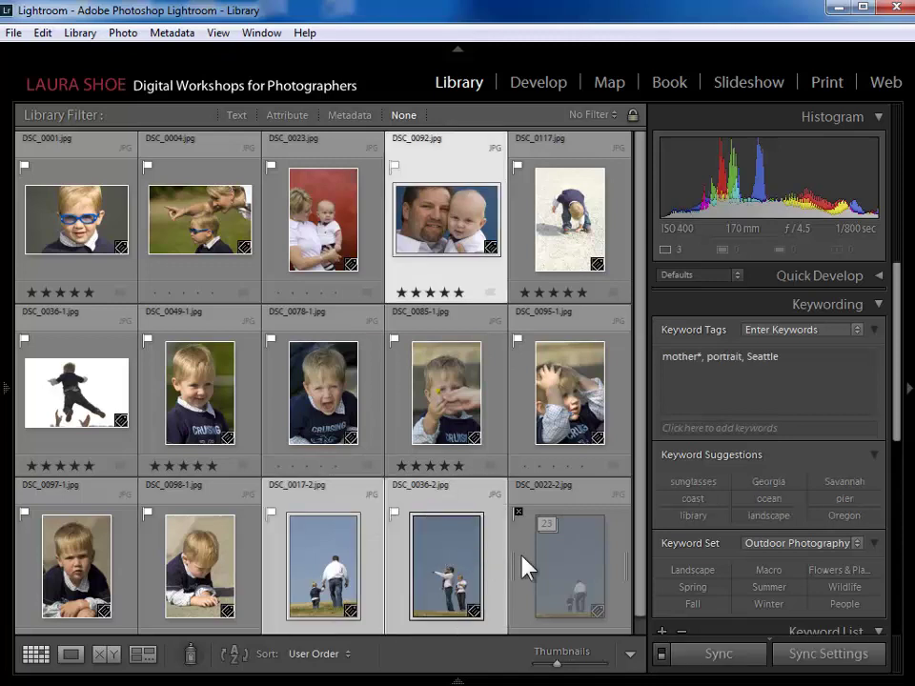
ctrl+click(115, 419)
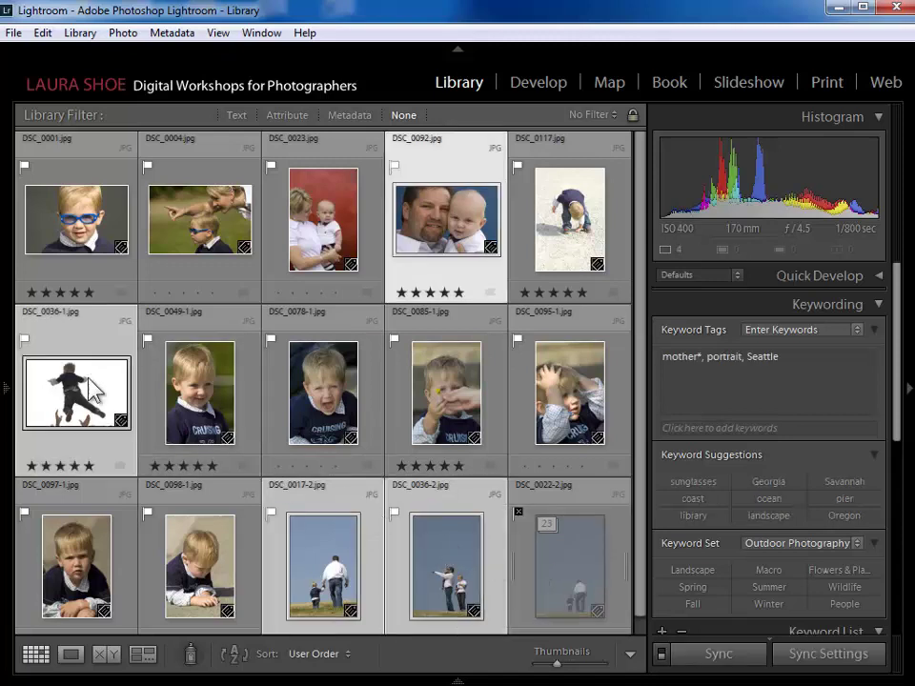
click(798, 355)
text(,father)
key(Return)
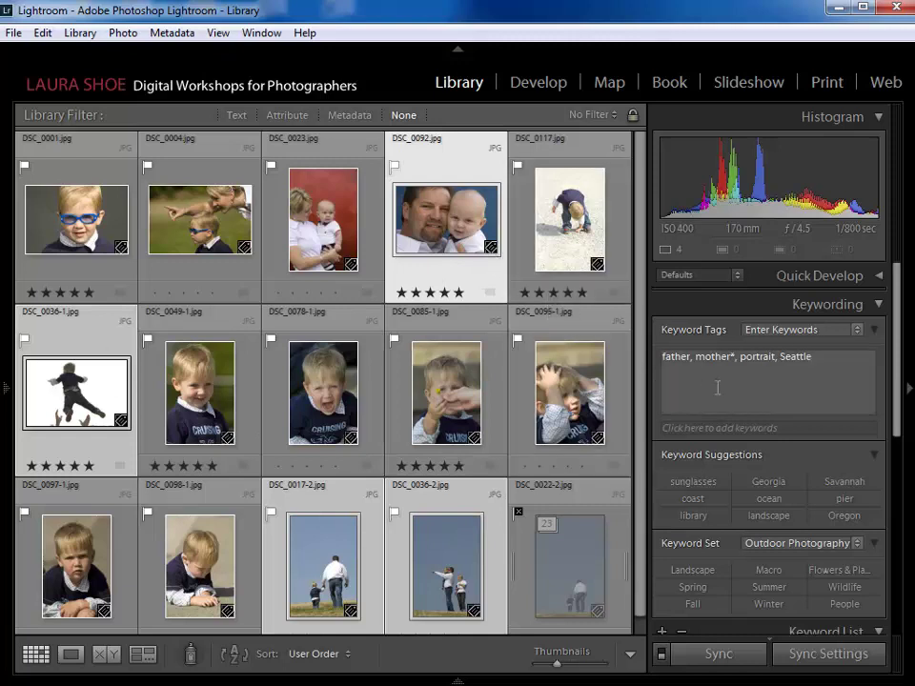
mouse_move(736, 367)
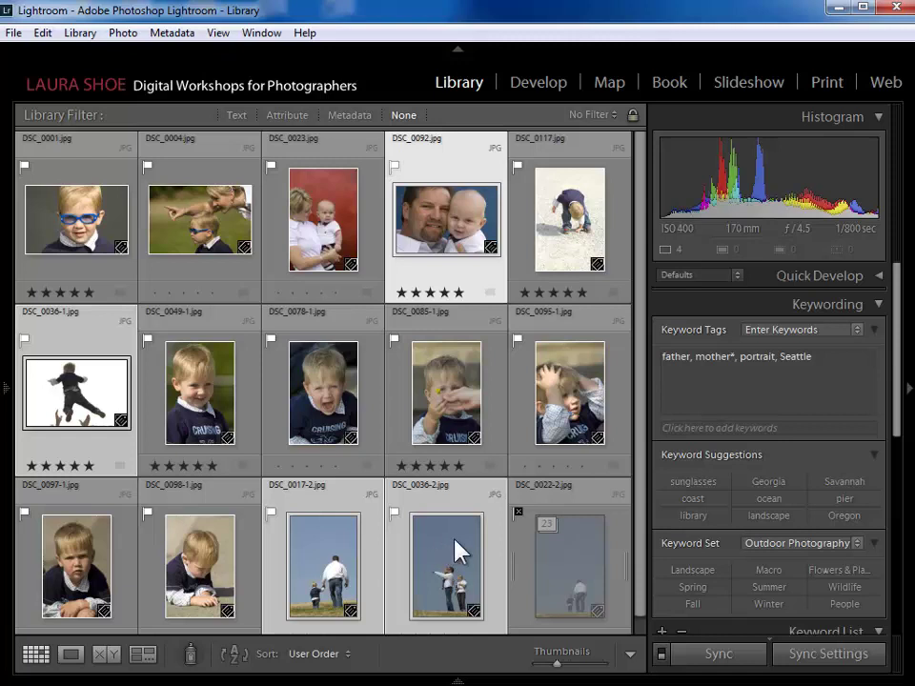
- Clear the asterisk after 'mother' in the shared keyword tags and commit
click(734, 356)
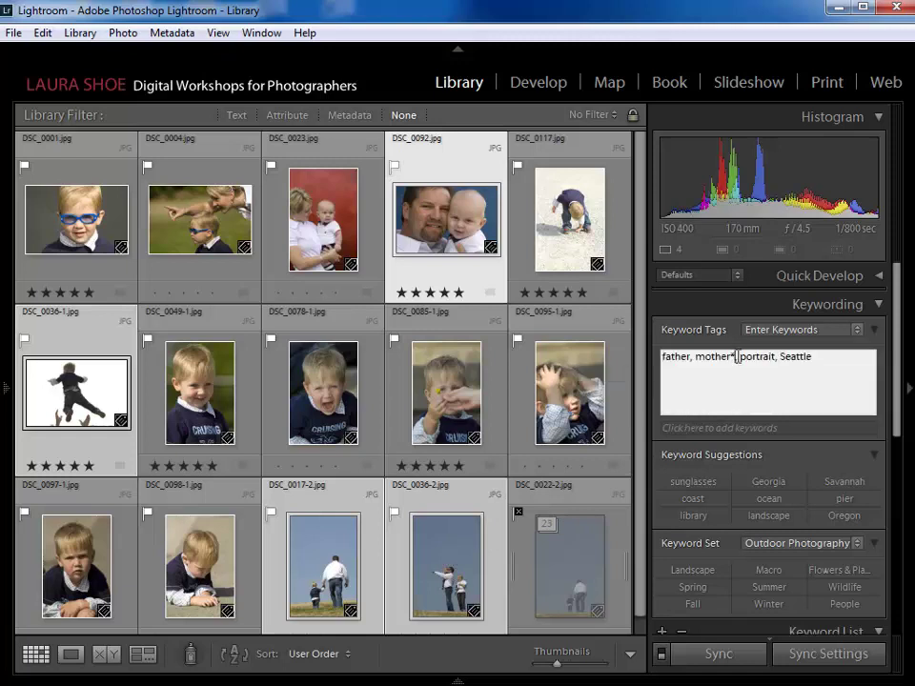
key(BackSpace)
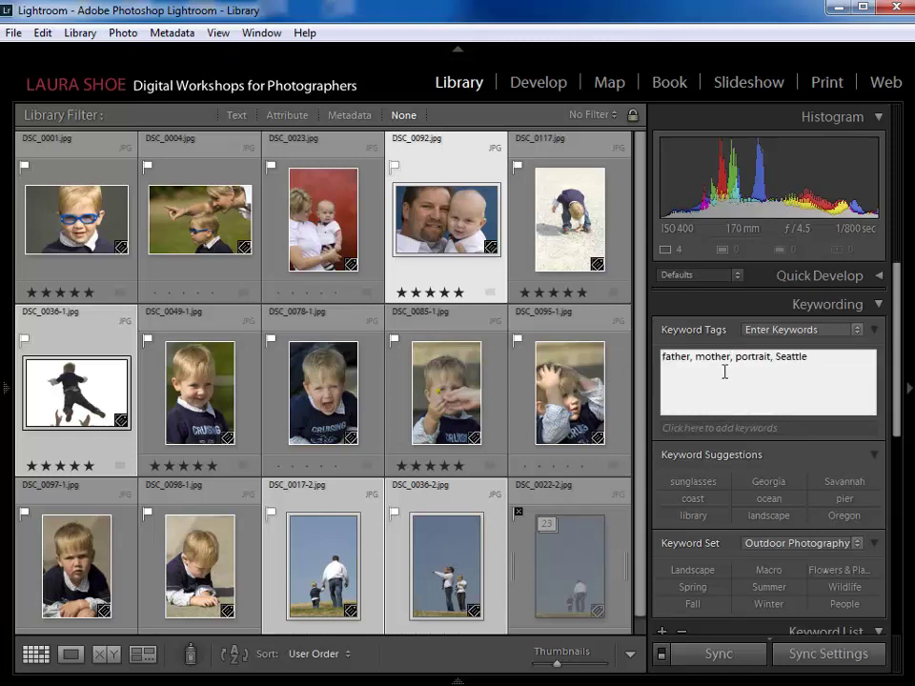
key(Return)
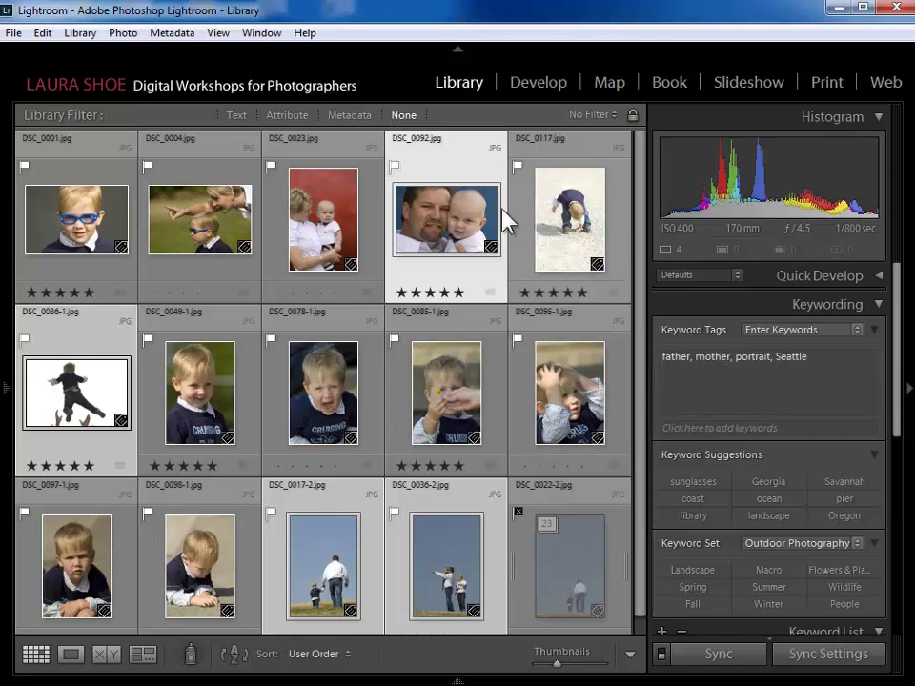
- Remove 'mother' from DSC_0092, DSC_0036-1 and DSC_0017-2, keeping father, portrait, Seattle
click(440, 183)
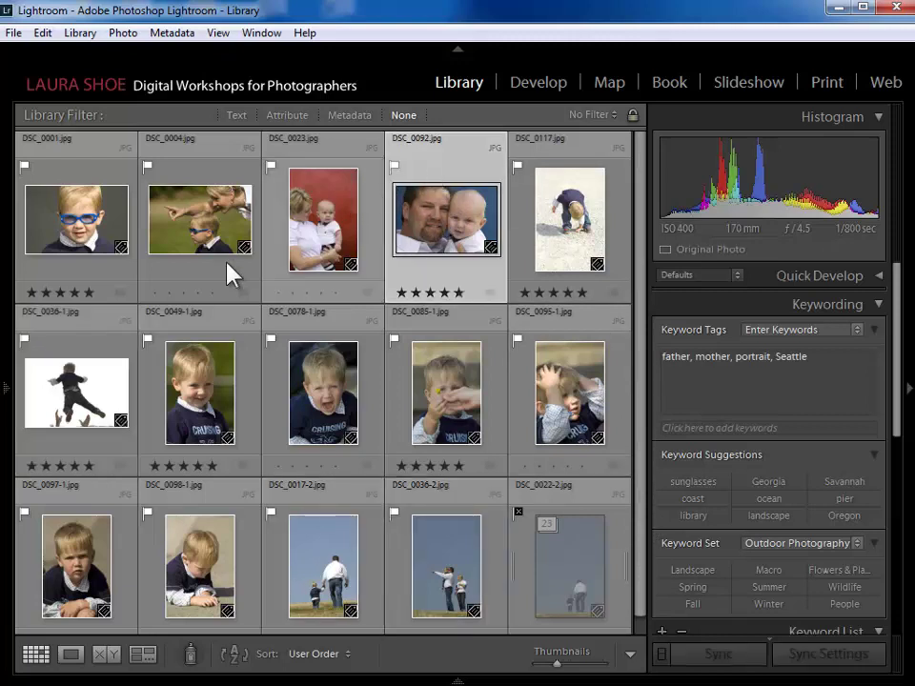
ctrl+click(93, 359)
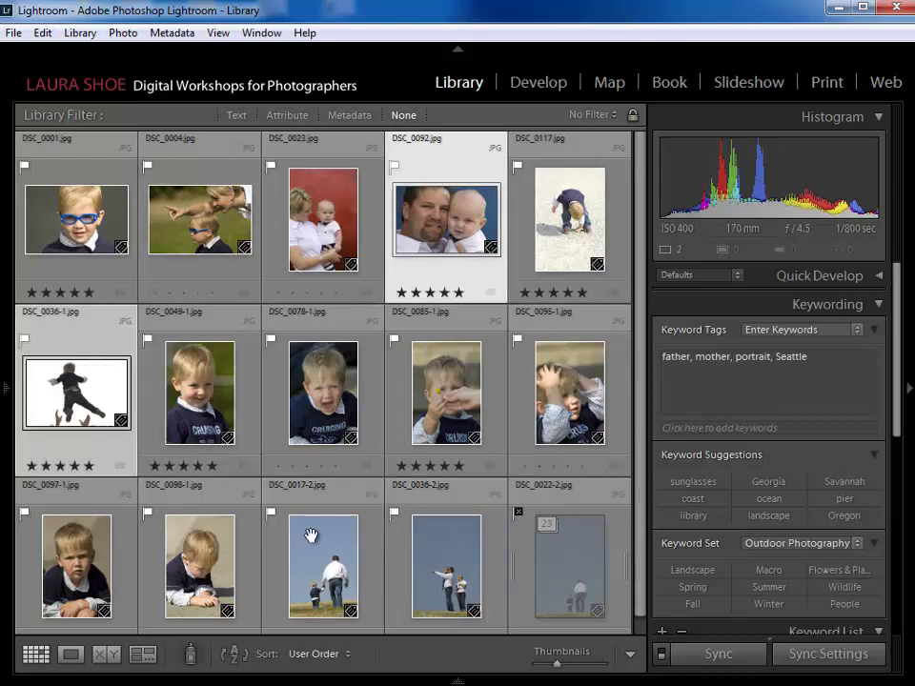
ctrl+click(367, 555)
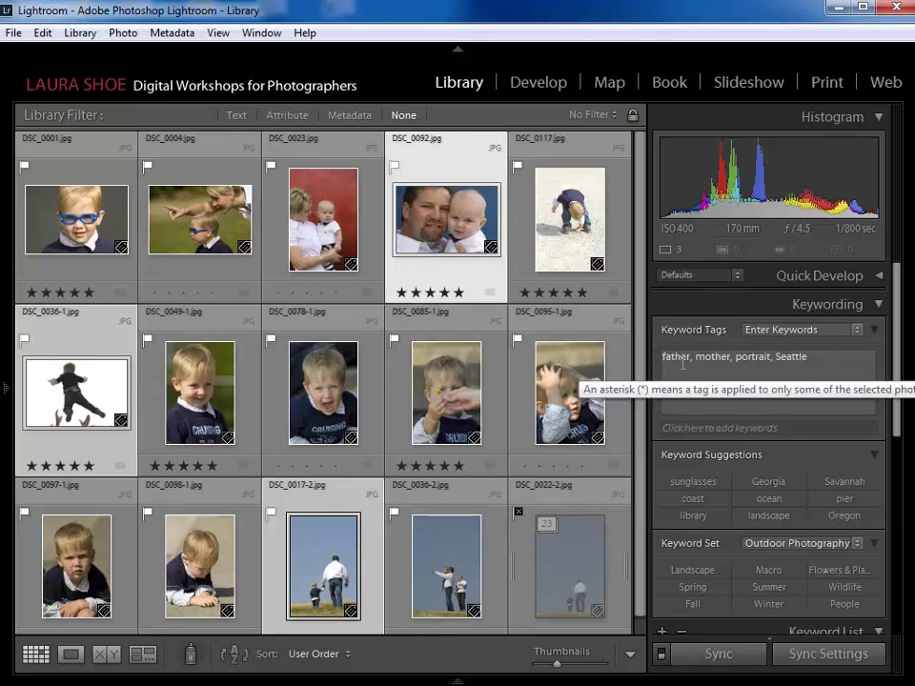
click(732, 358)
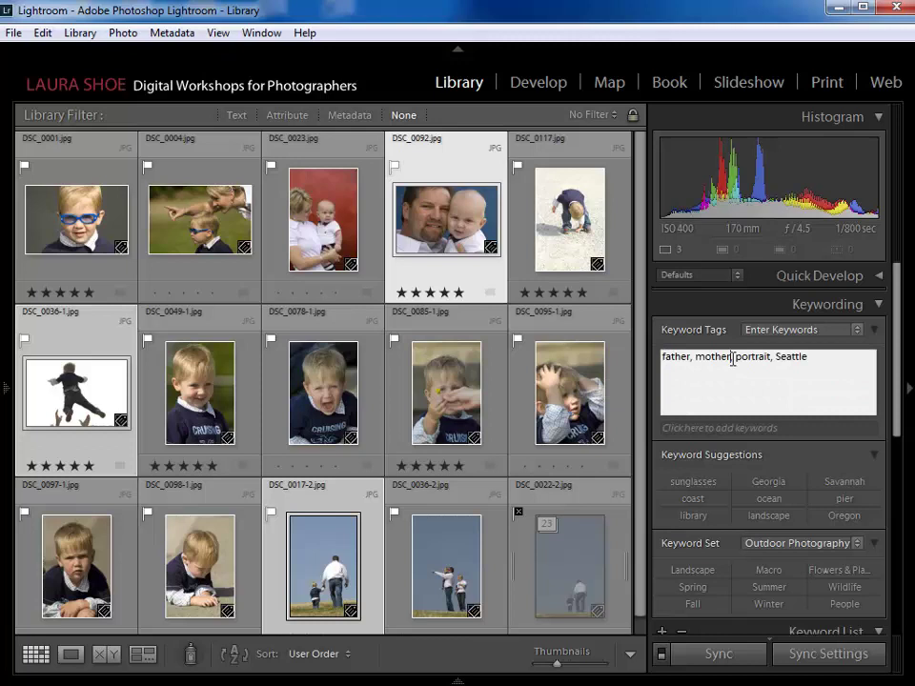
drag(732, 358, 693, 354)
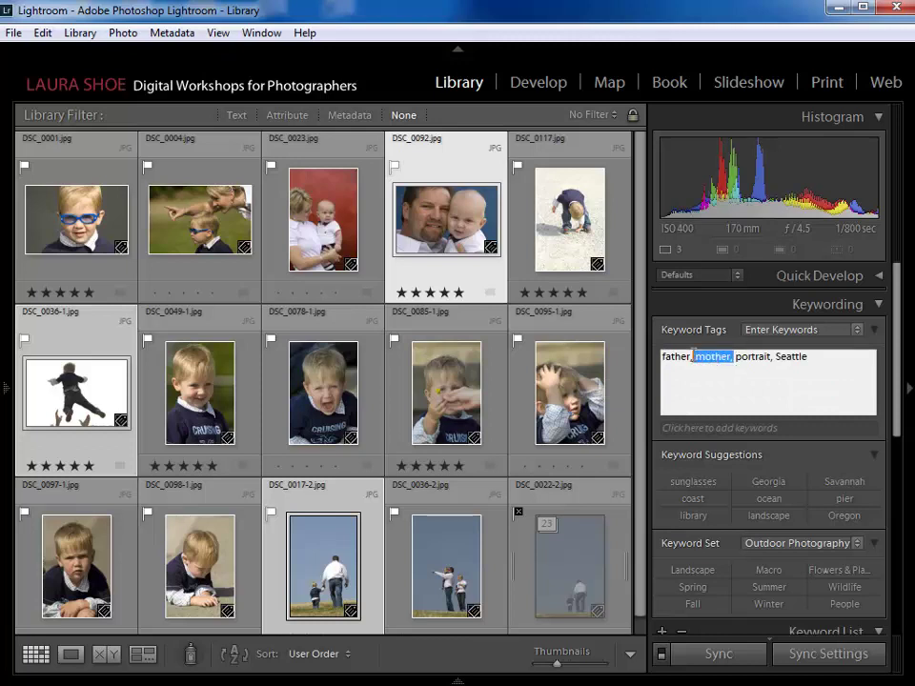
key(BackSpace)
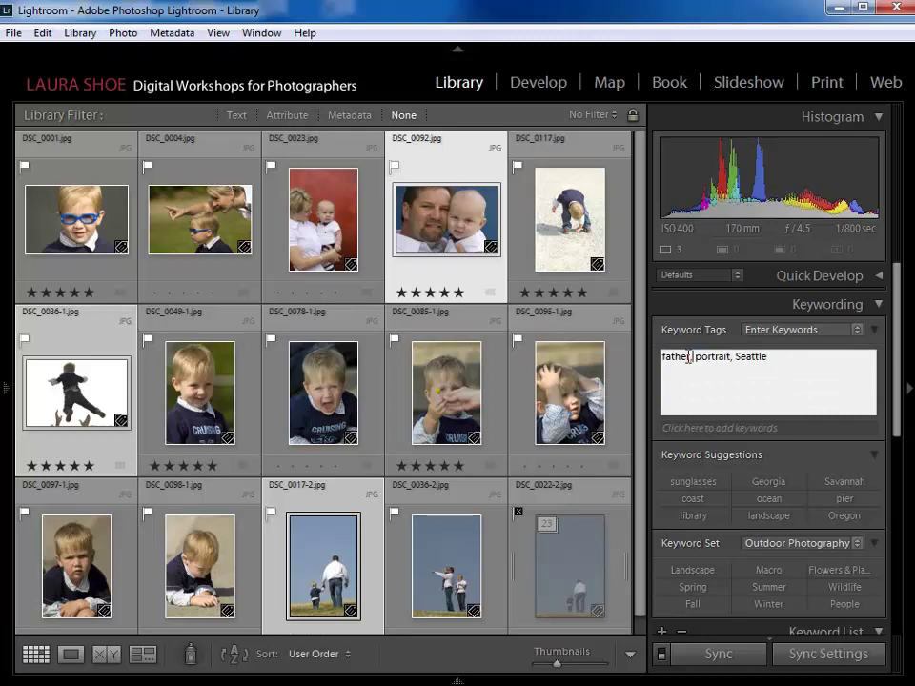
key(Return)
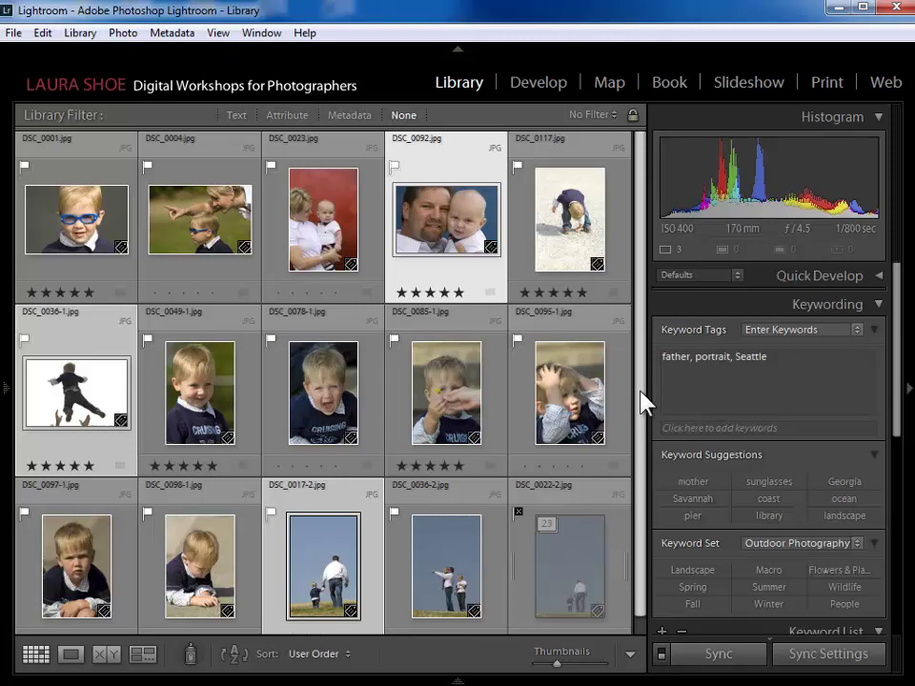
drag(641, 391, 642, 434)
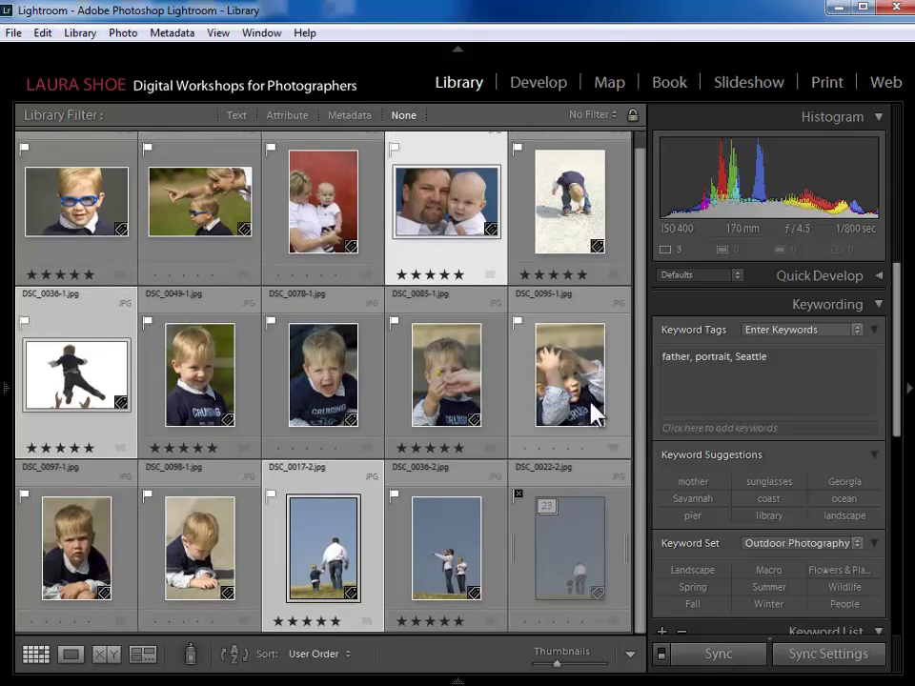
- Select all photos, add the keyword 'boy' to every one, then select DSC_0022-2
click(43, 32)
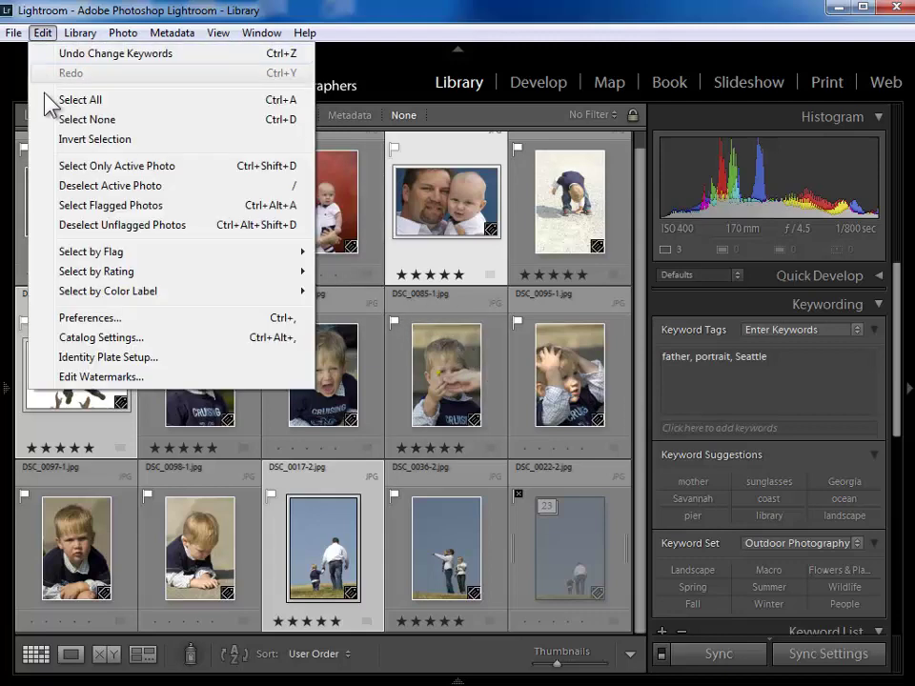
click(131, 103)
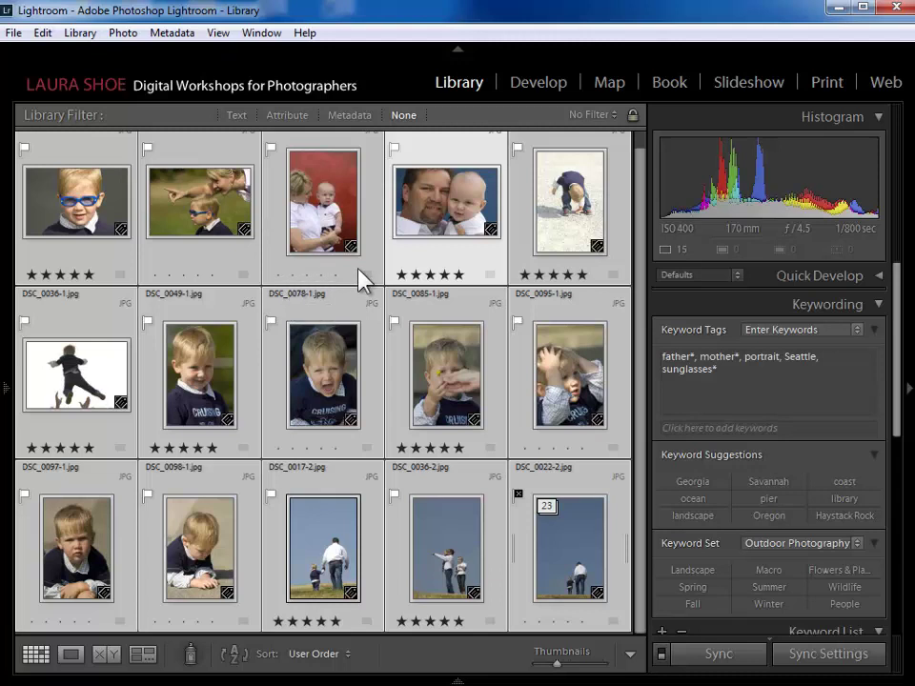
click(731, 372)
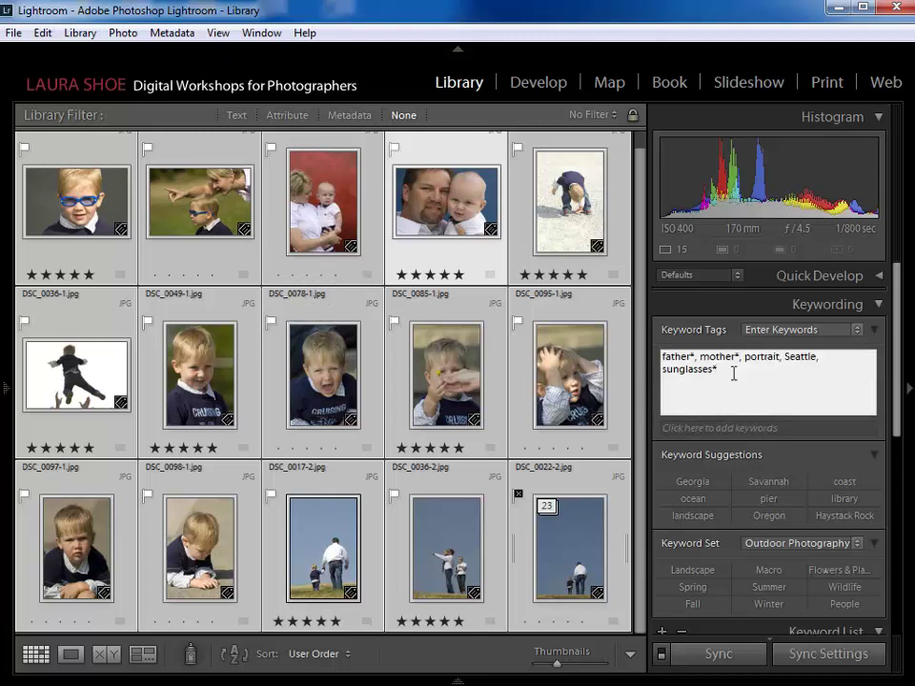
text(,boy)
key(Return)
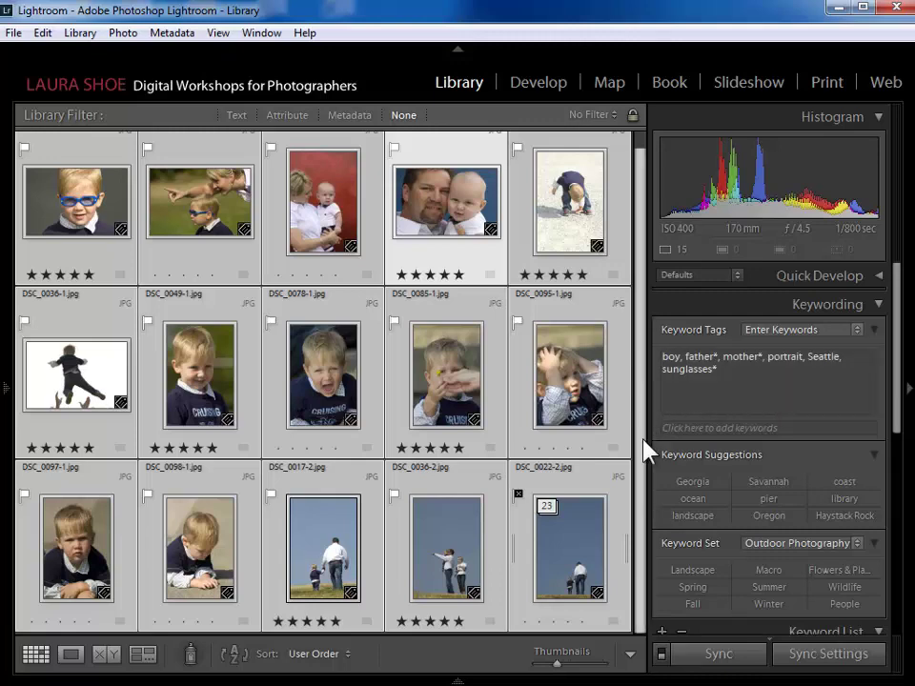
click(620, 585)
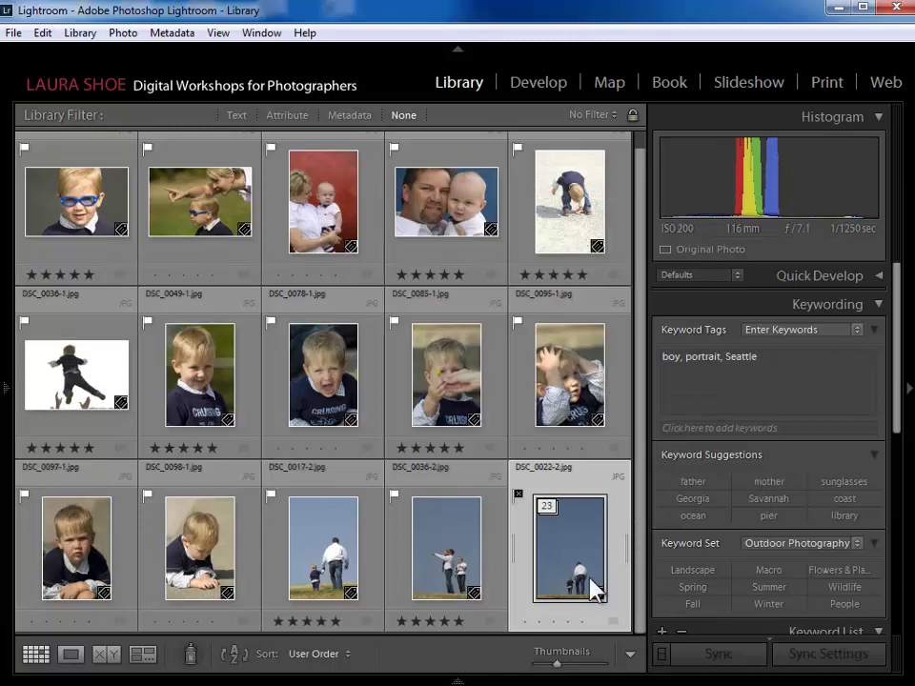
drag(899, 425, 901, 591)
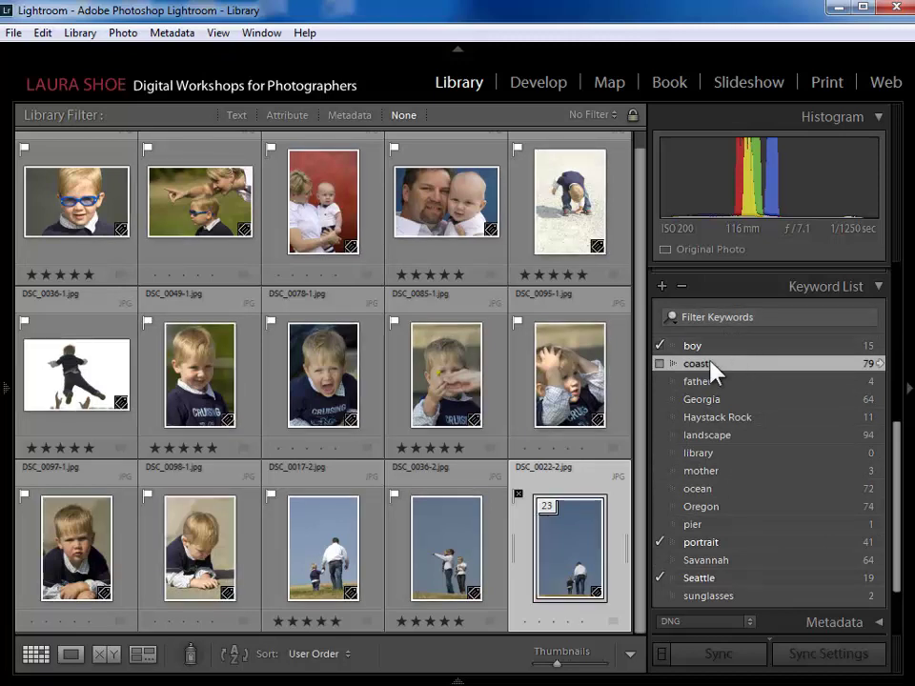
- Select the DSC_0095-1 photo of the boy with the Keyword List visible
click(617, 388)
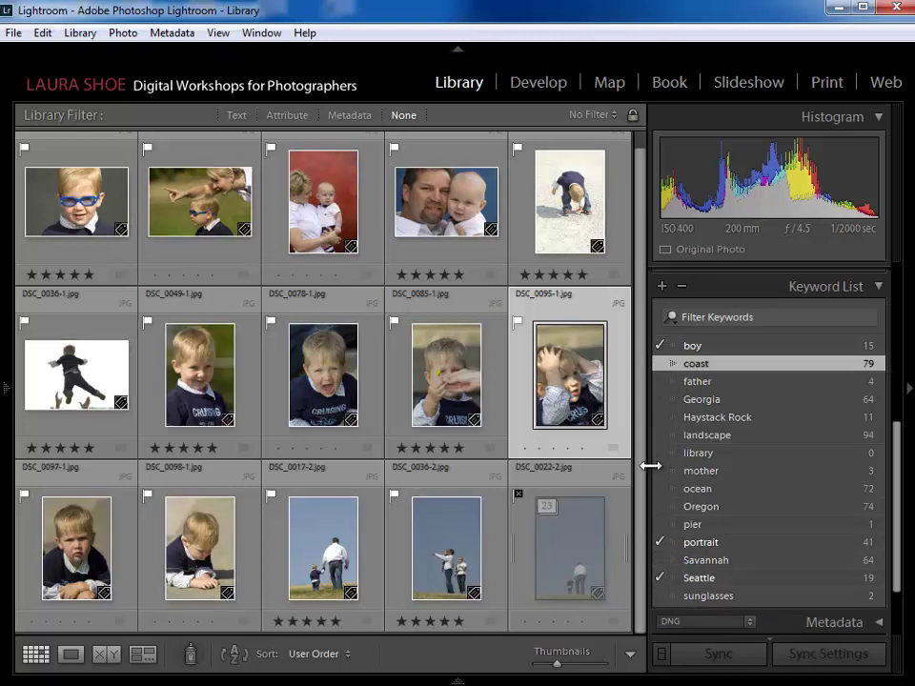
click(661, 346)
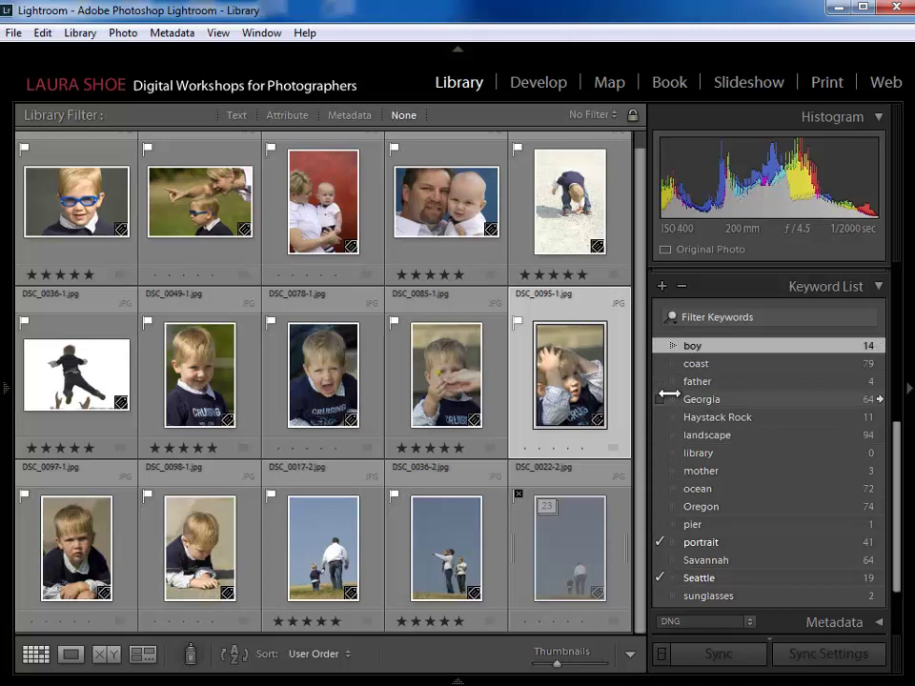
click(658, 346)
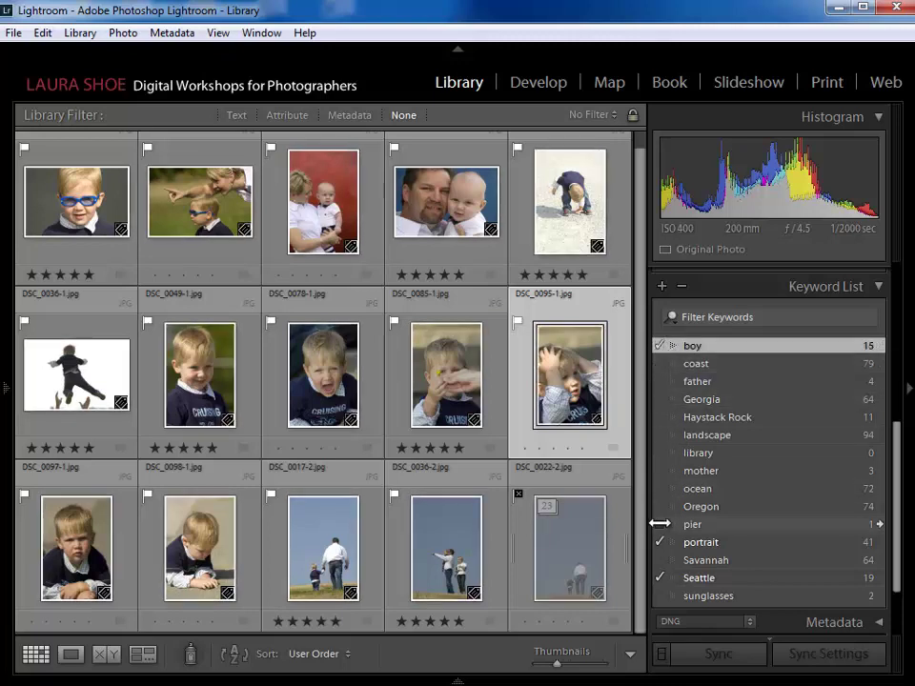
click(659, 363)
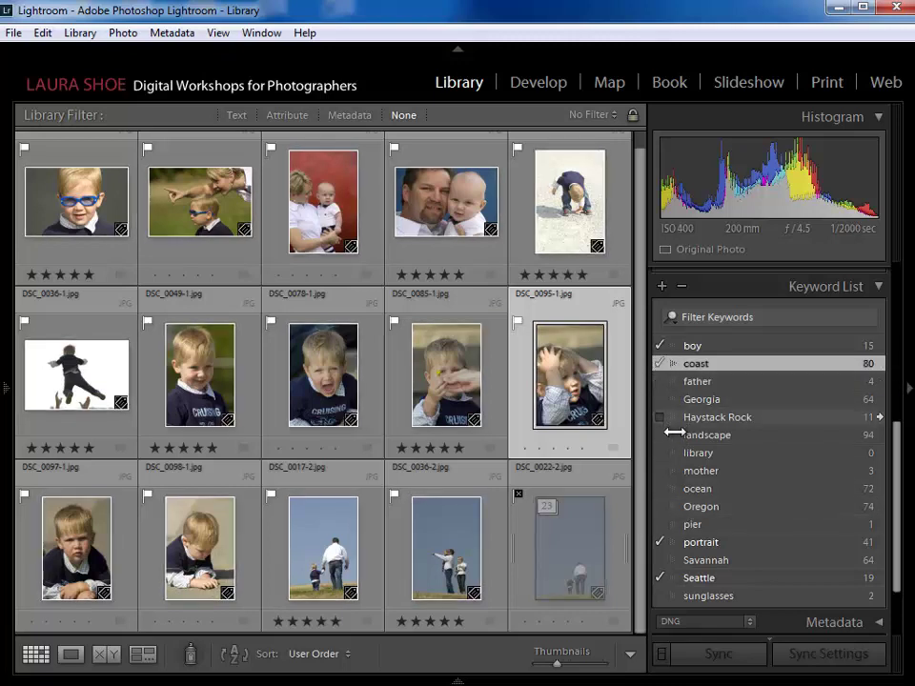
click(660, 363)
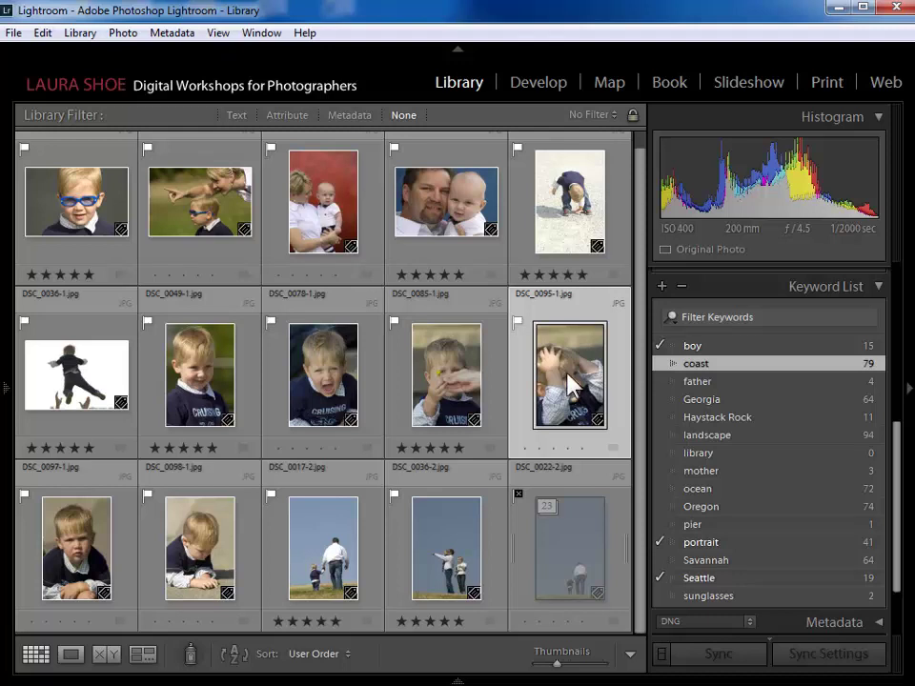
drag(570, 391, 703, 364)
click(660, 363)
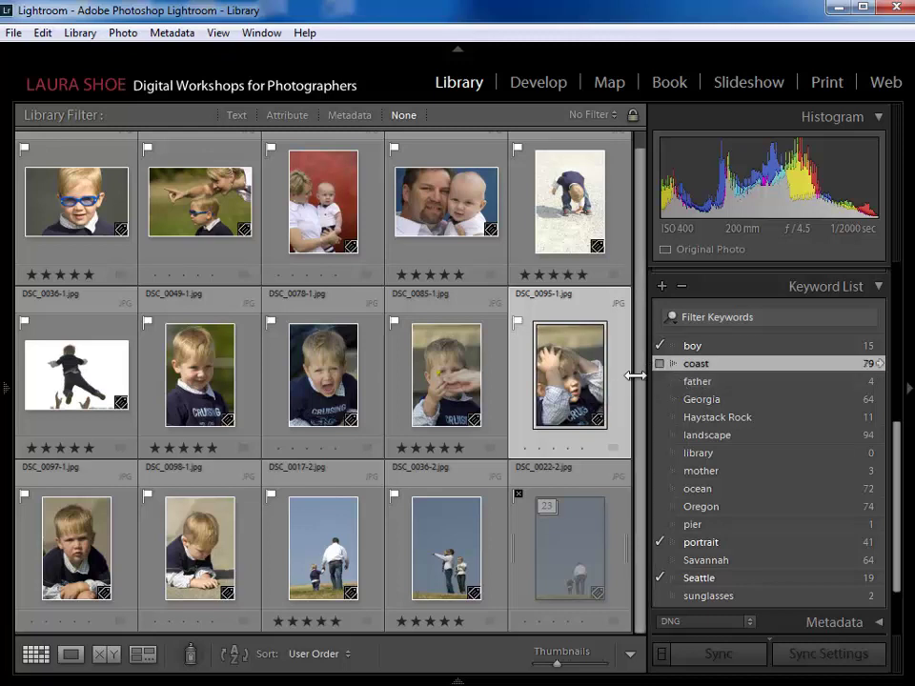
click(571, 377)
drag(572, 377, 695, 363)
click(660, 363)
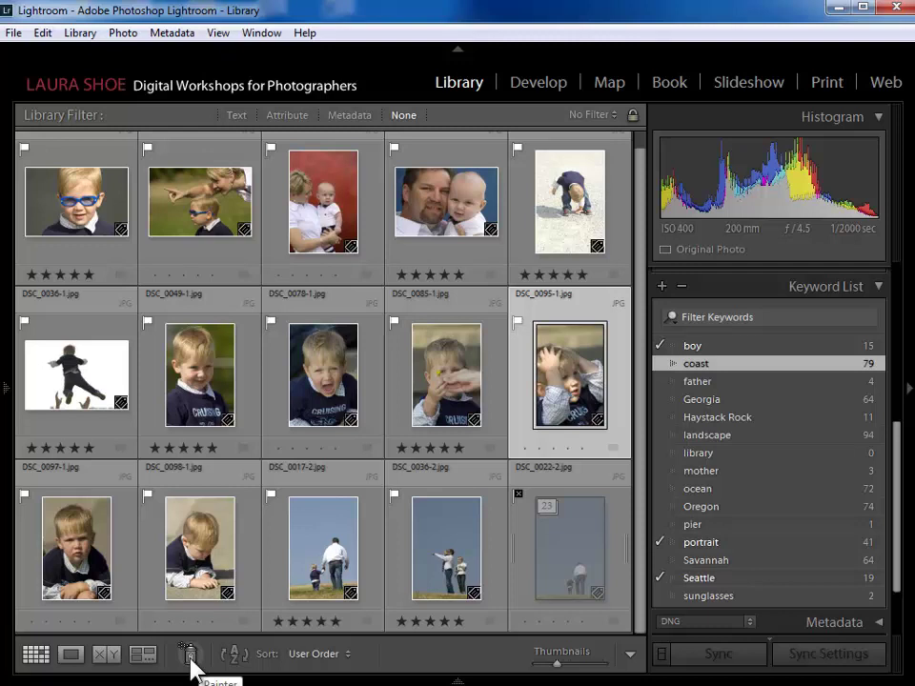
- Activate the Painter tool with Keywords kept as its paint target
click(630, 655)
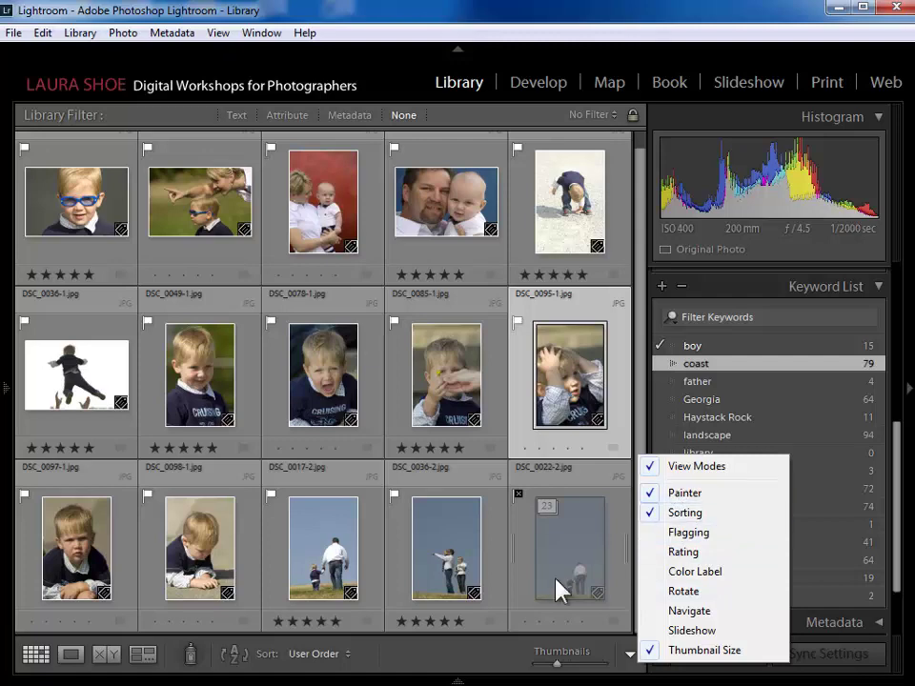
click(419, 672)
mouse_move(204, 679)
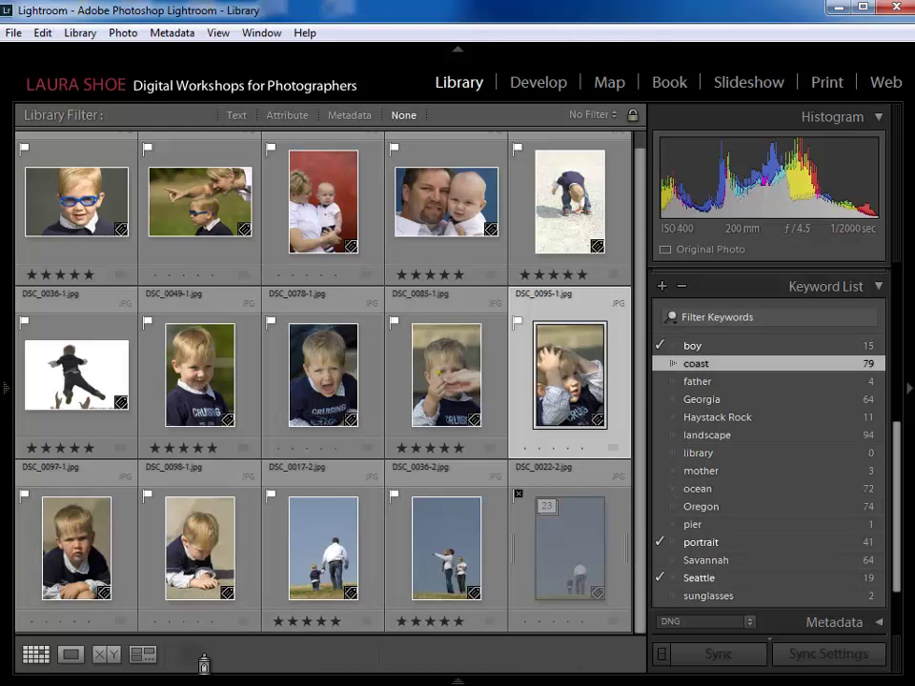
click(316, 654)
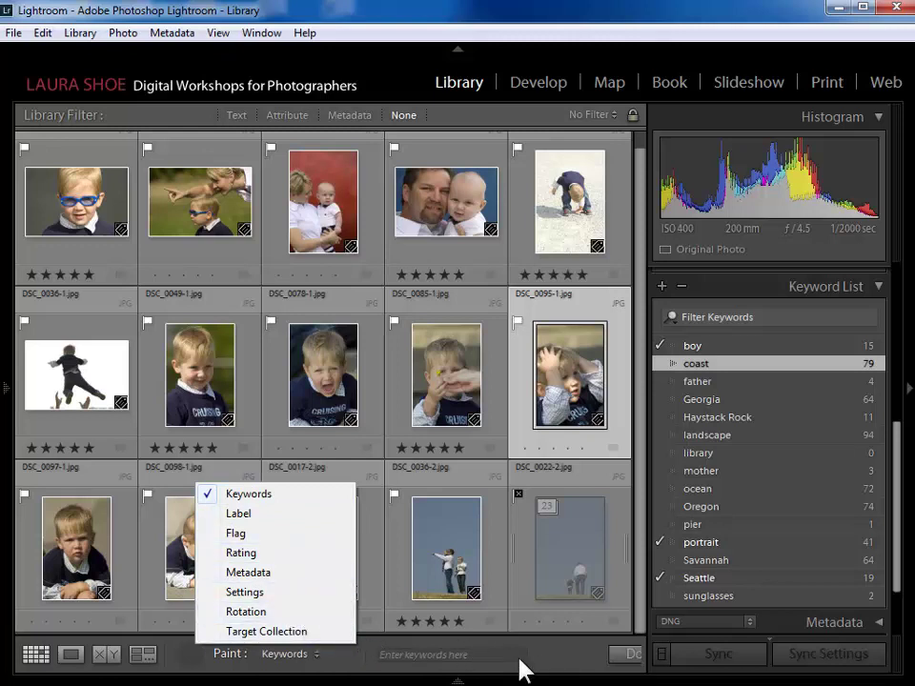
click(578, 670)
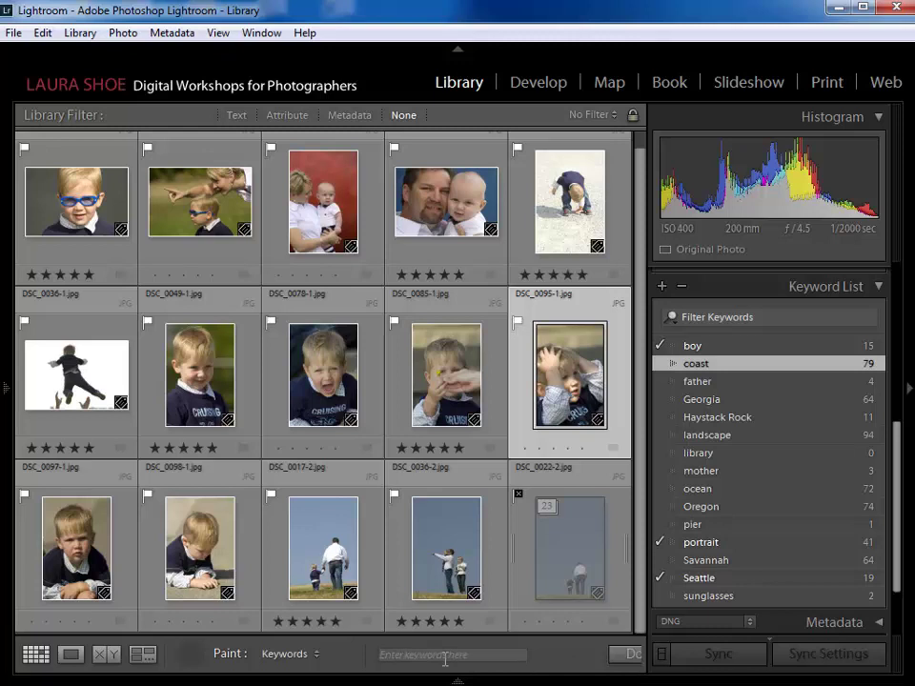
- Load the Painter with a new person-name keyword typed into its keyword field
click(444, 655)
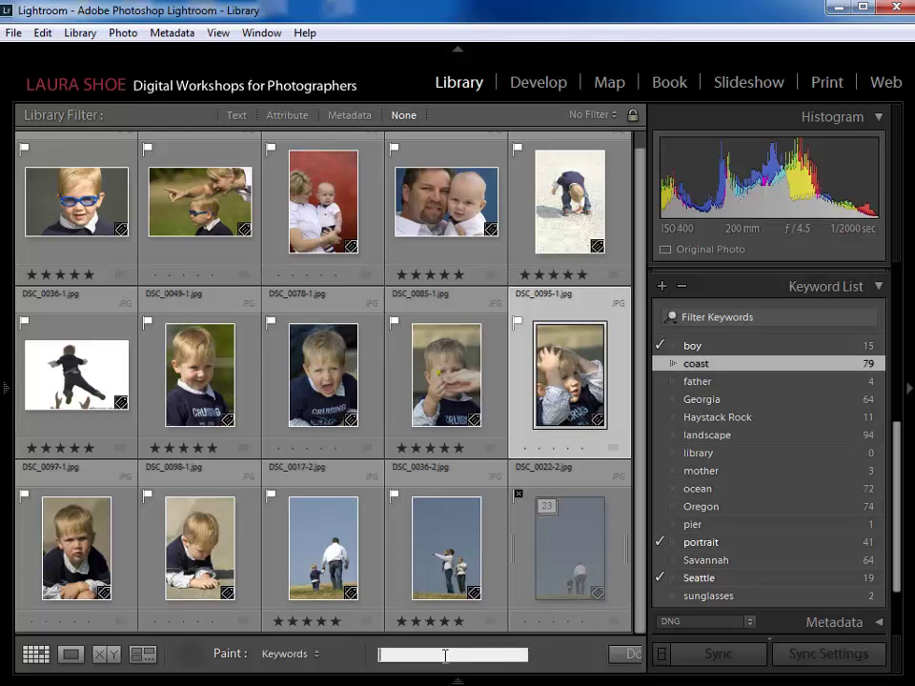
key(Return)
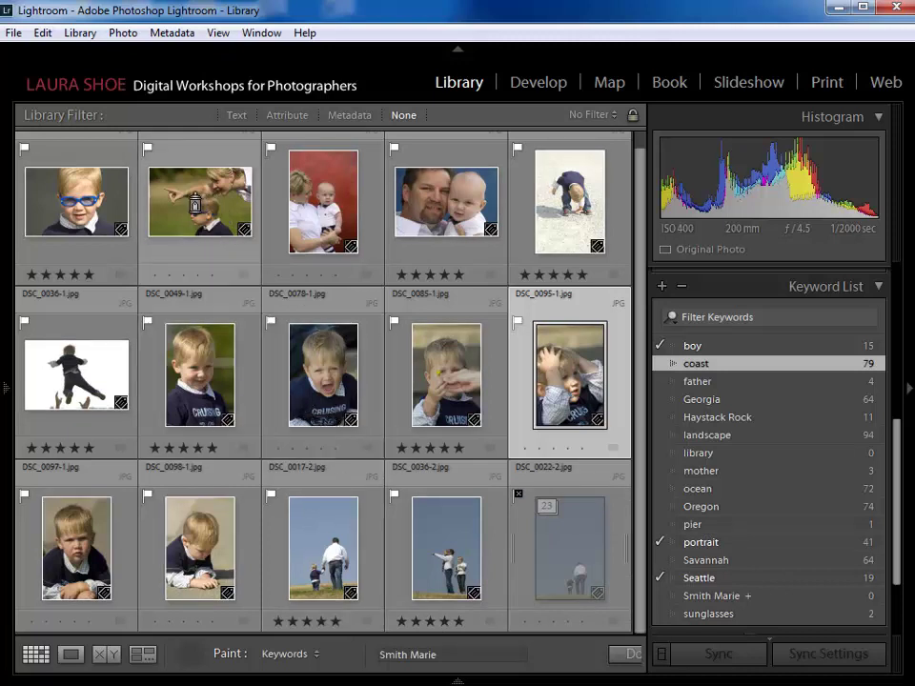
- Paint the first person-name keyword onto DSC_0049-1, the mother-and-baby photo and the two-figure sky photo
click(210, 199)
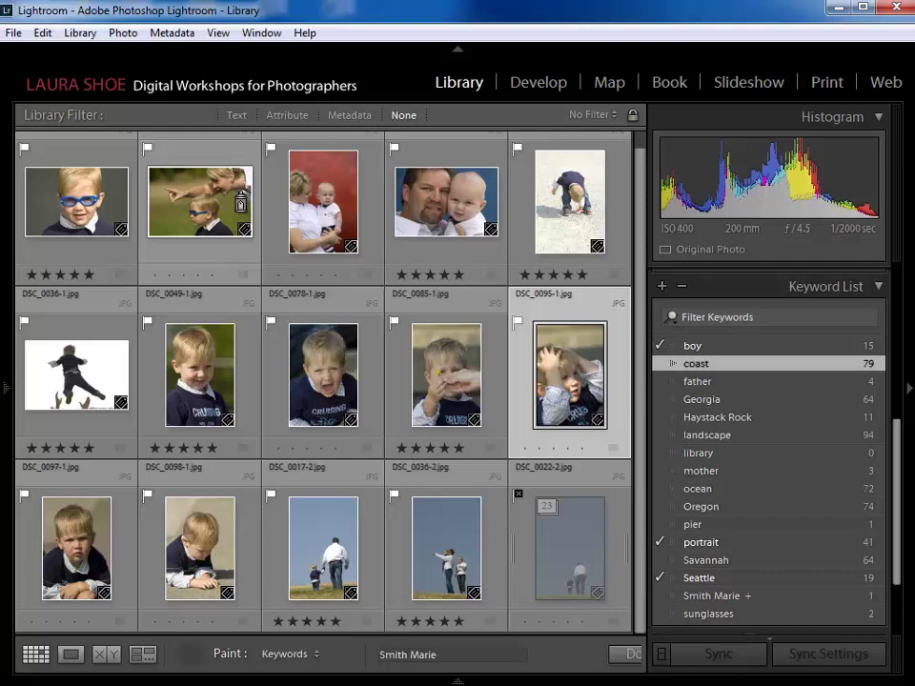
click(331, 219)
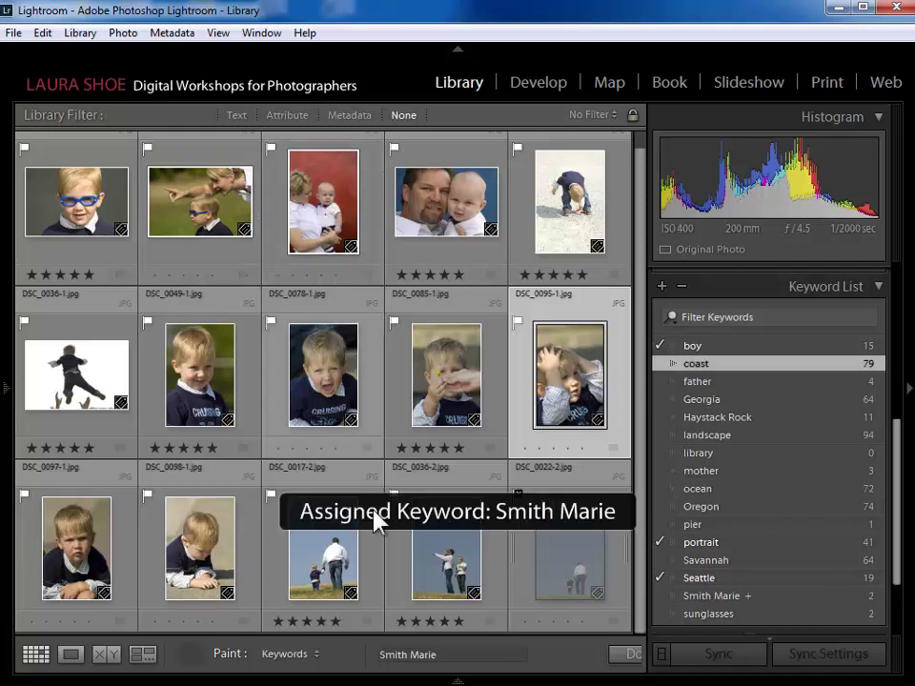
click(446, 557)
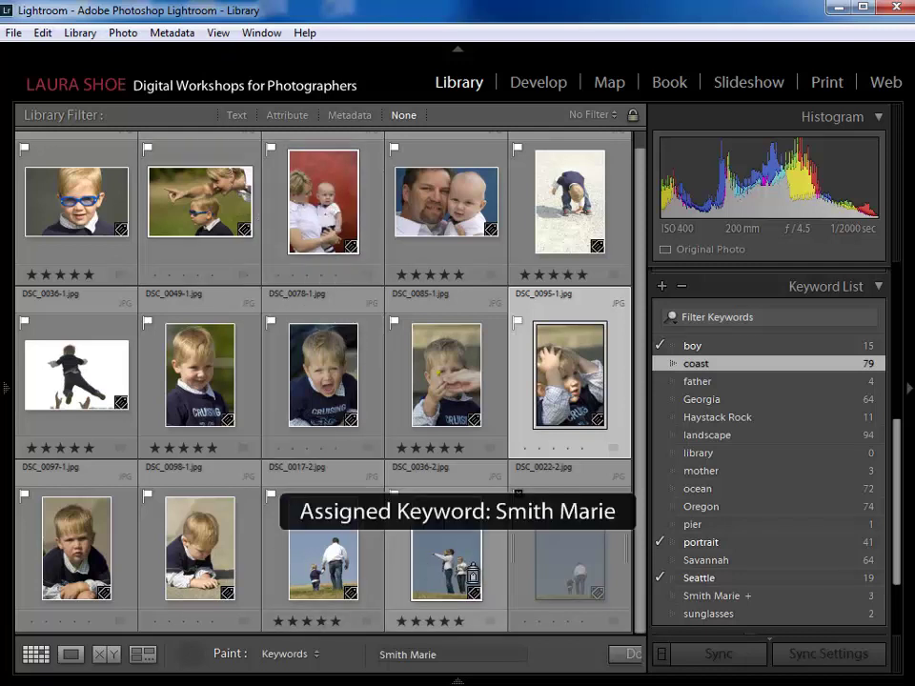
- Switch the Painter to a second person-name keyword and paint it onto four photos
click(455, 656)
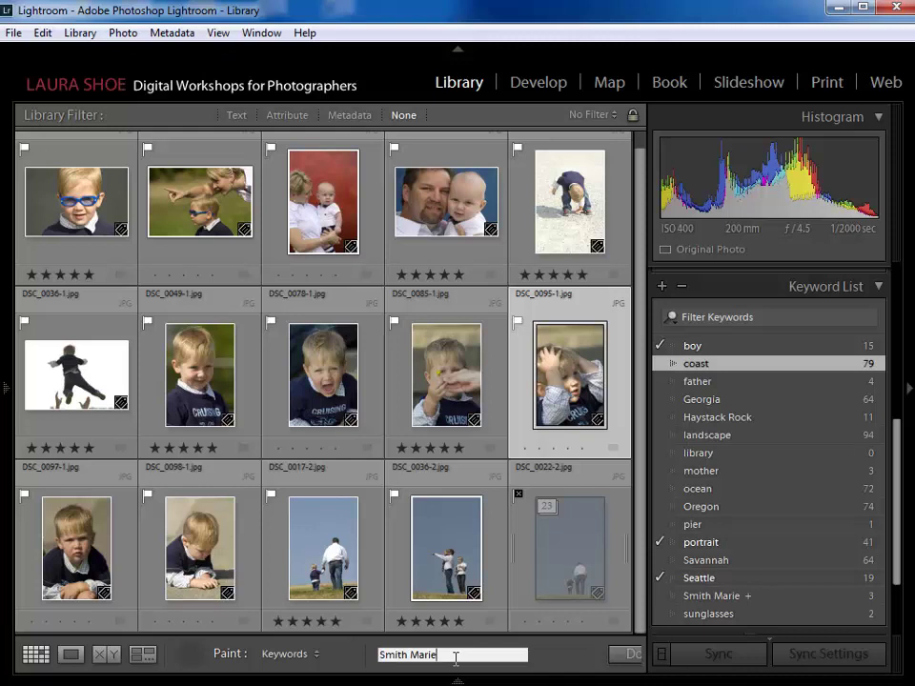
key(BackSpace)
key(BackSpace)
key(BackSpace)
text(Todd)
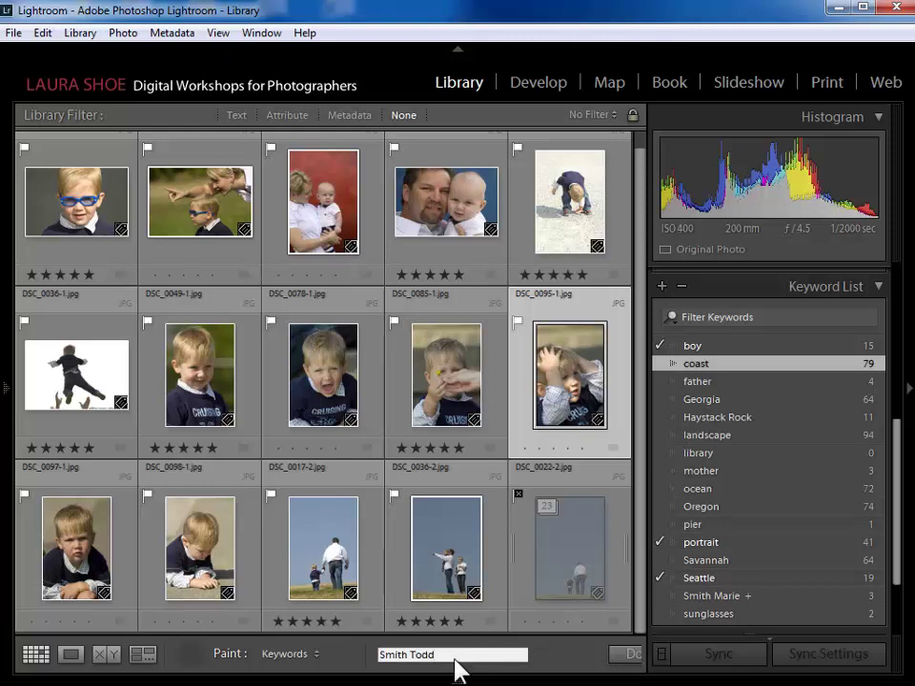
key(Return)
click(453, 568)
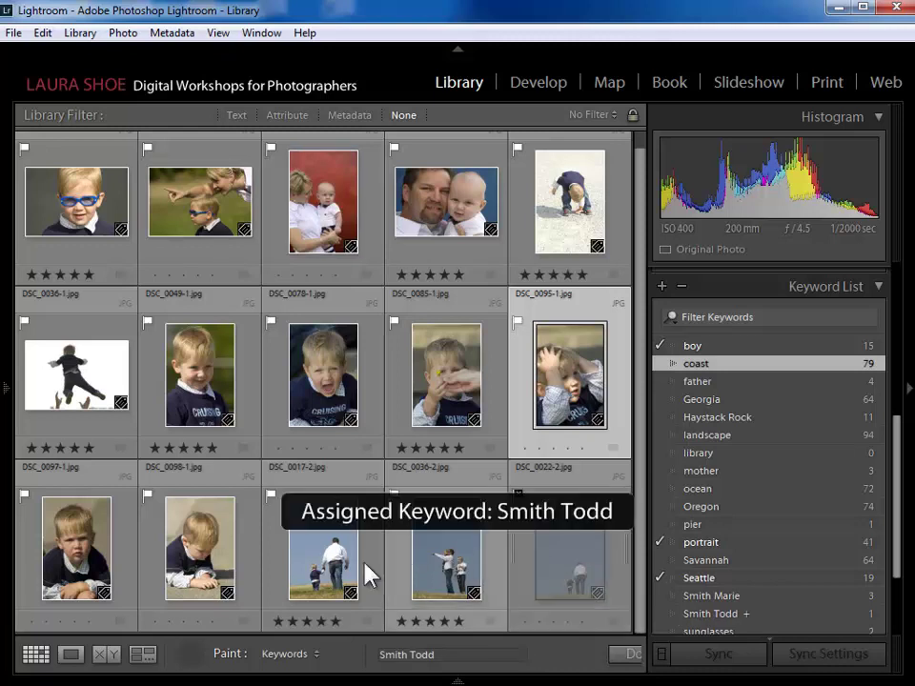
click(93, 376)
click(199, 377)
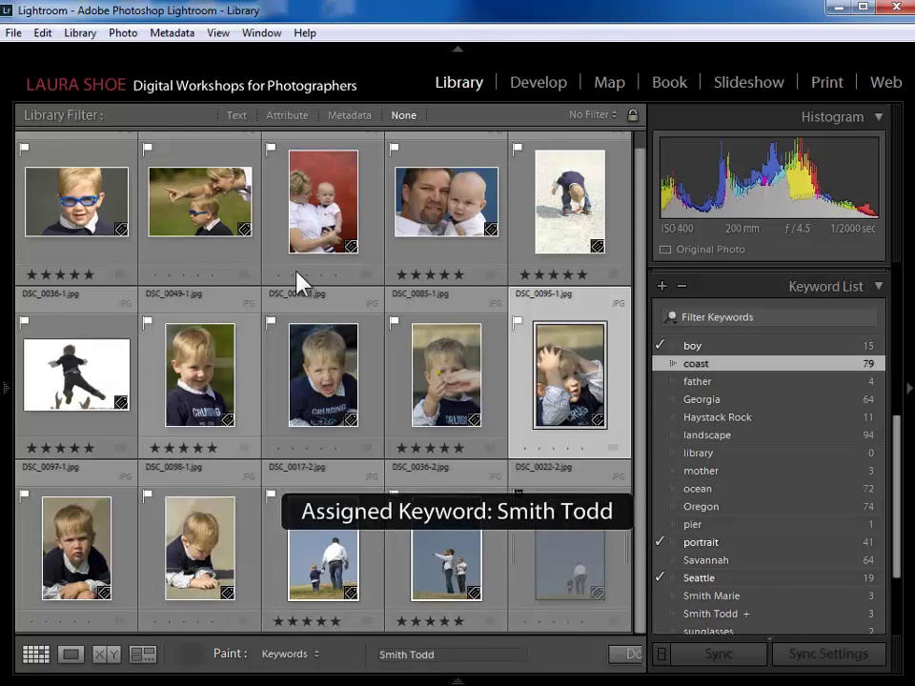
click(473, 236)
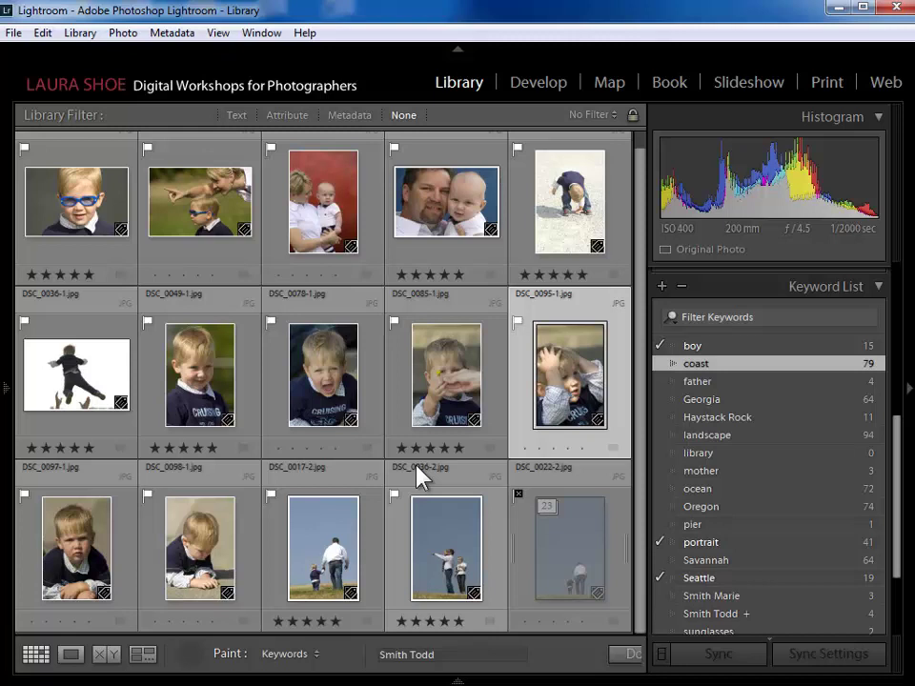
click(450, 655)
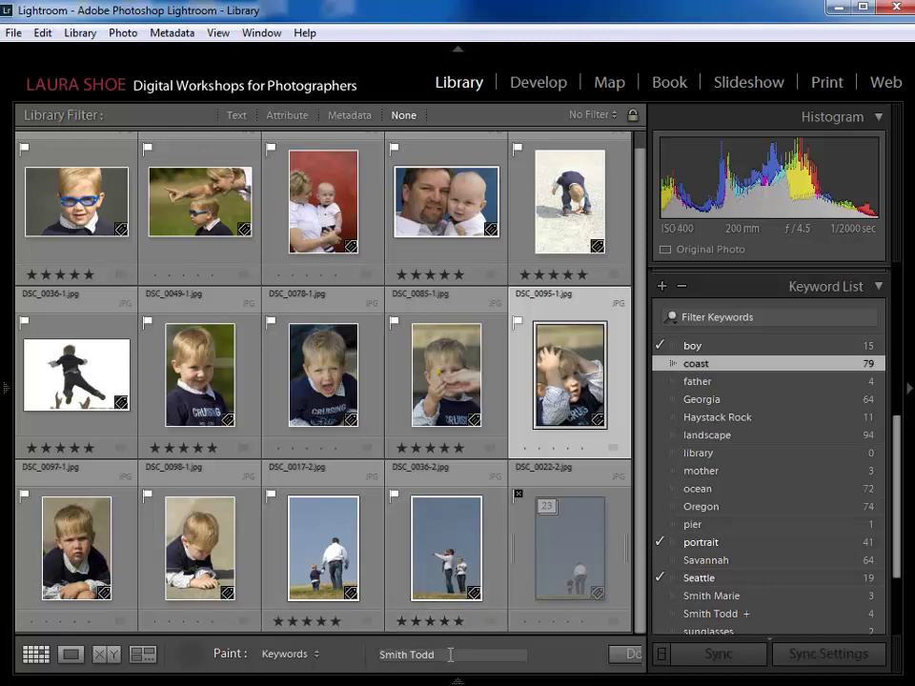
- Set the Painter to the second person-name keyword alone and paint it onto the bottom-left boy photo
click(450, 654)
text(,fathe)
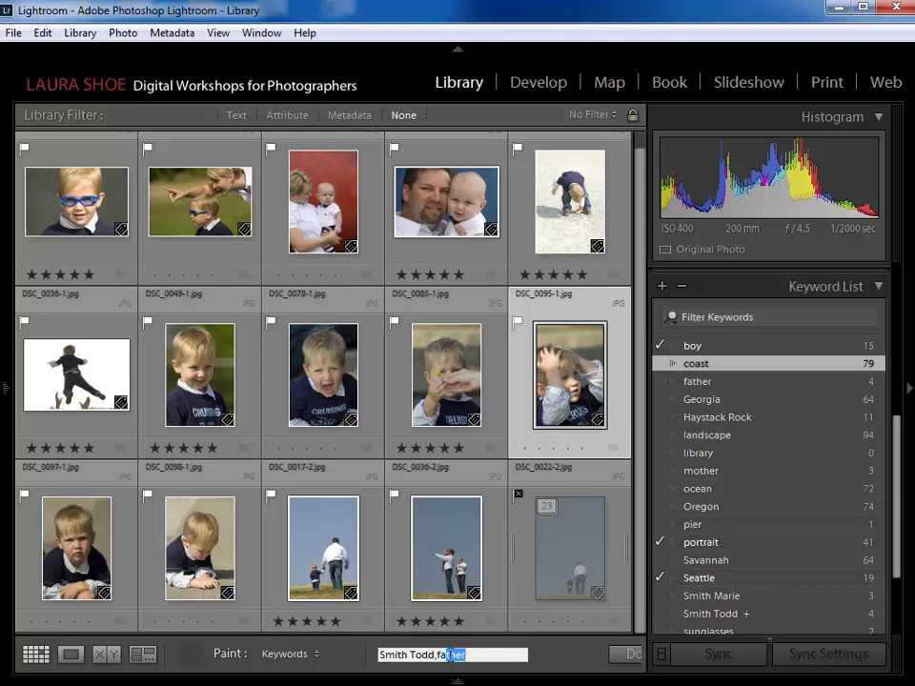
text(r)
key(BackSpace)
key(BackSpace)
key(BackSpace)
key(BackSpace)
key(BackSpace)
key(BackSpace)
key(BackSpace)
key(Return)
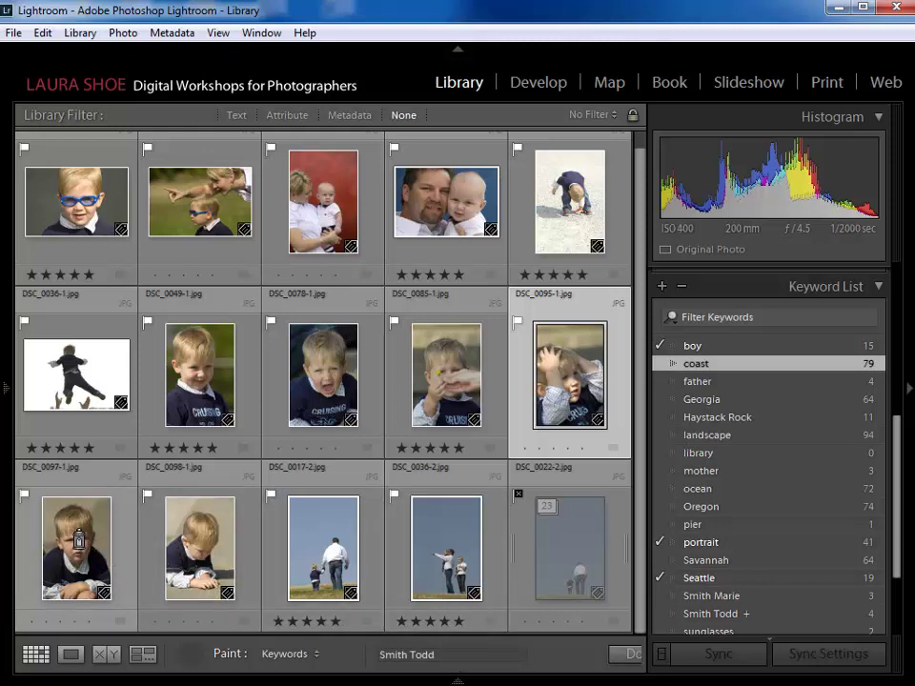
click(79, 540)
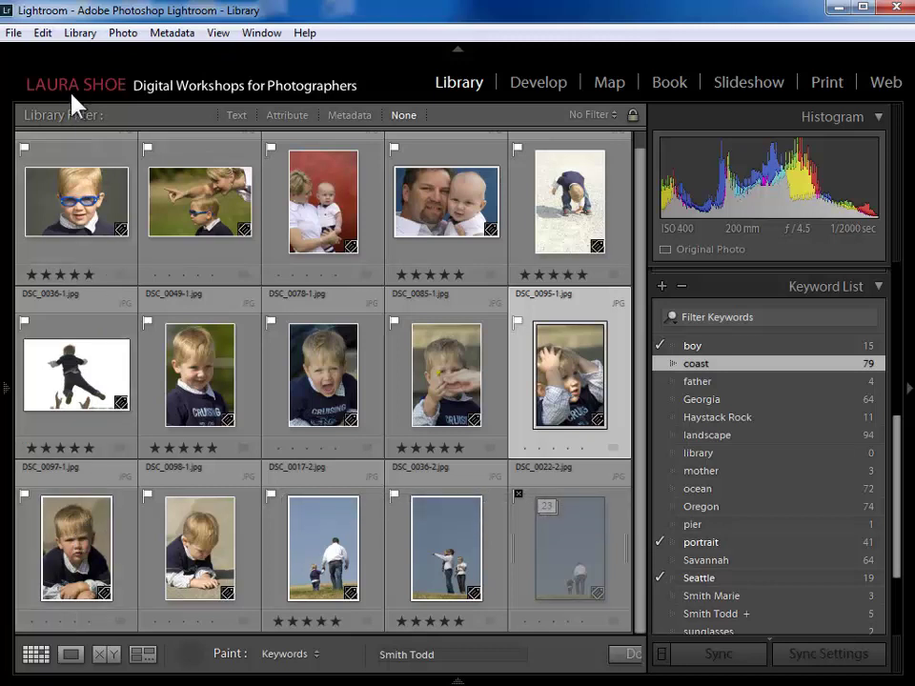
- Erase the name keyword from the bottom-left photo, then paint and erase it on the smiling boy portrait
click(42, 33)
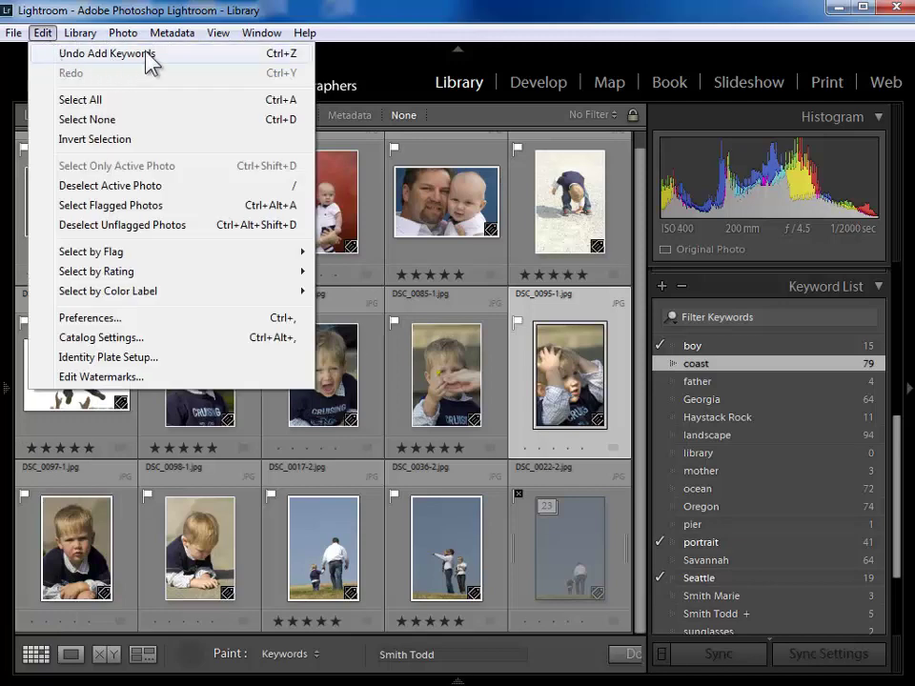
click(305, 21)
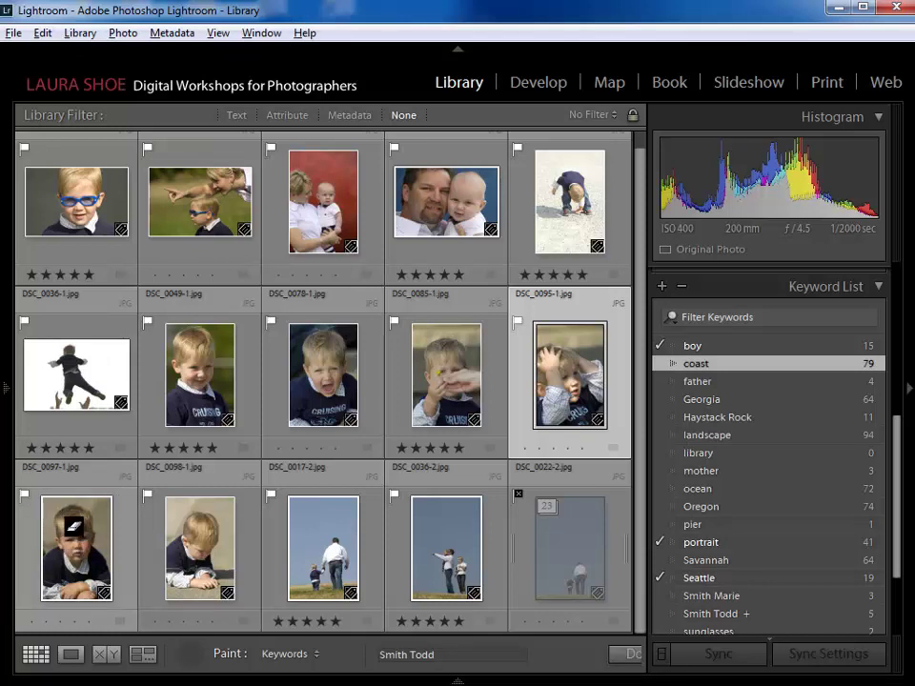
alt+click(73, 525)
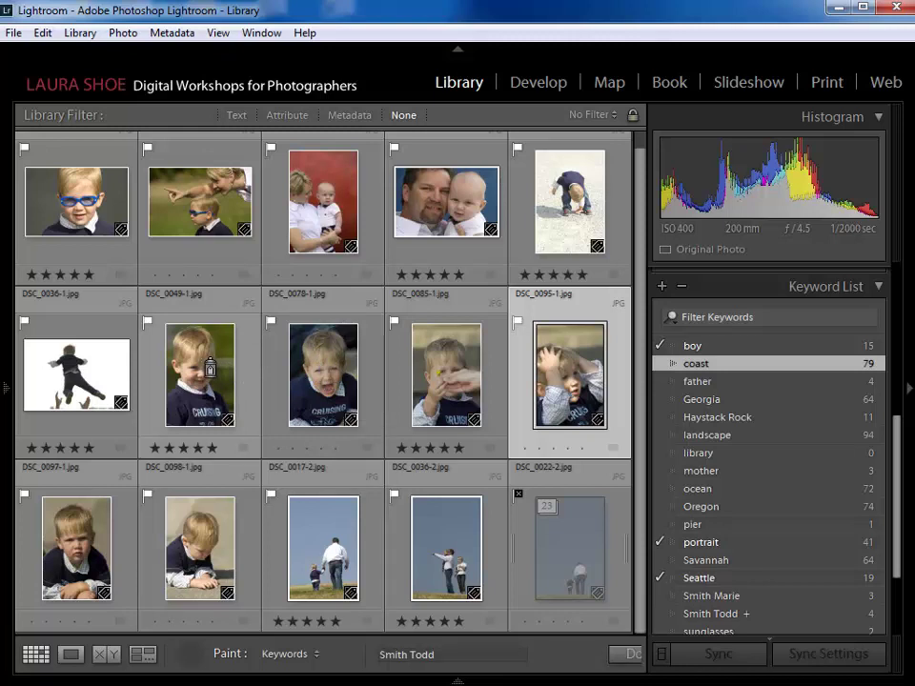
click(209, 367)
alt+click(210, 367)
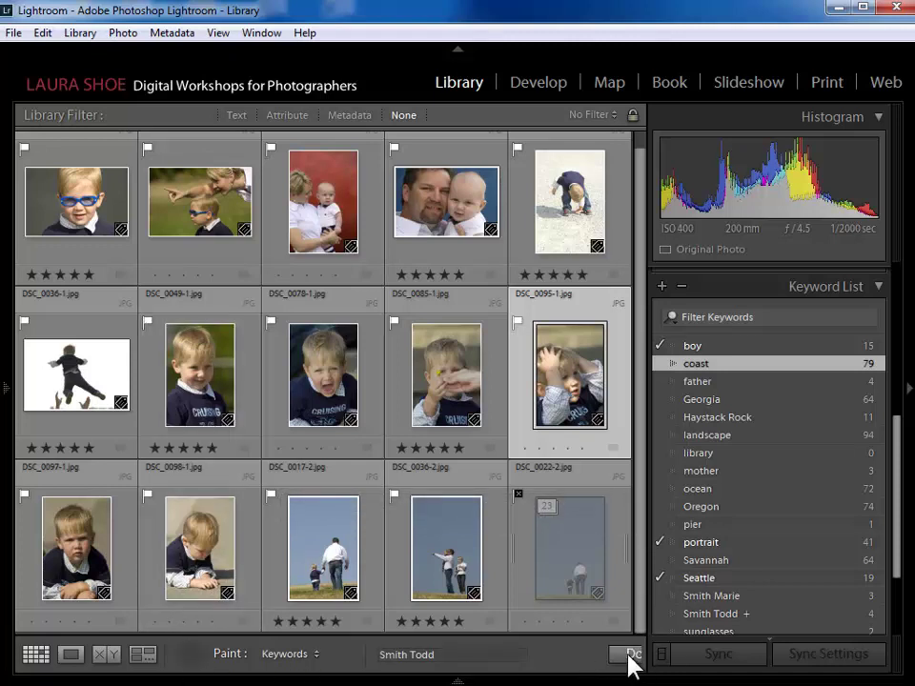
- Finish keyword painting and scroll the keyword list down to the Savannah keyword
click(190, 656)
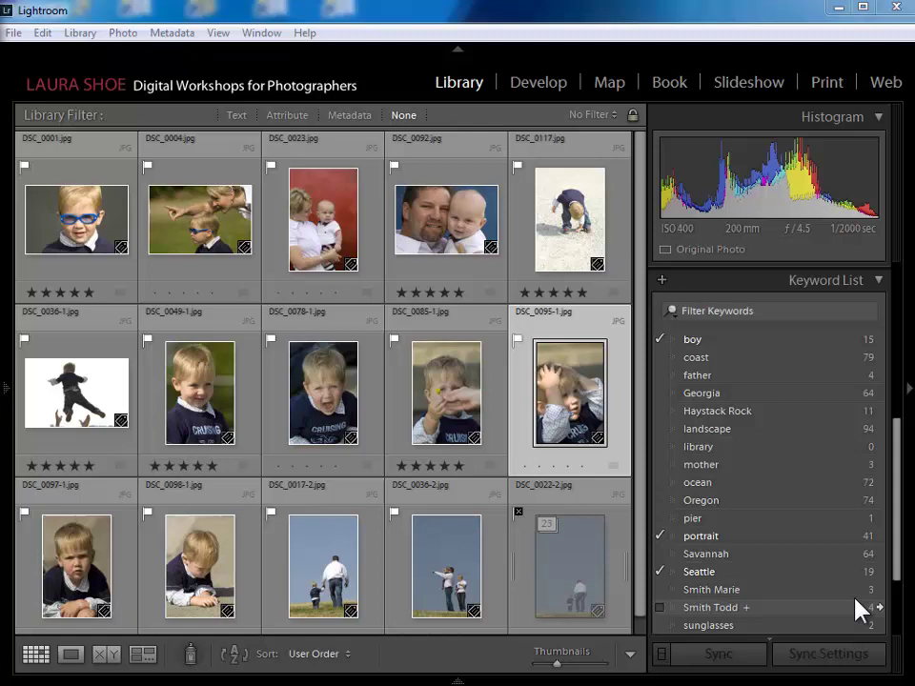
mouse_move(898, 547)
mouse_down()
mouse_move(902, 384)
mouse_move(901, 545)
mouse_up()
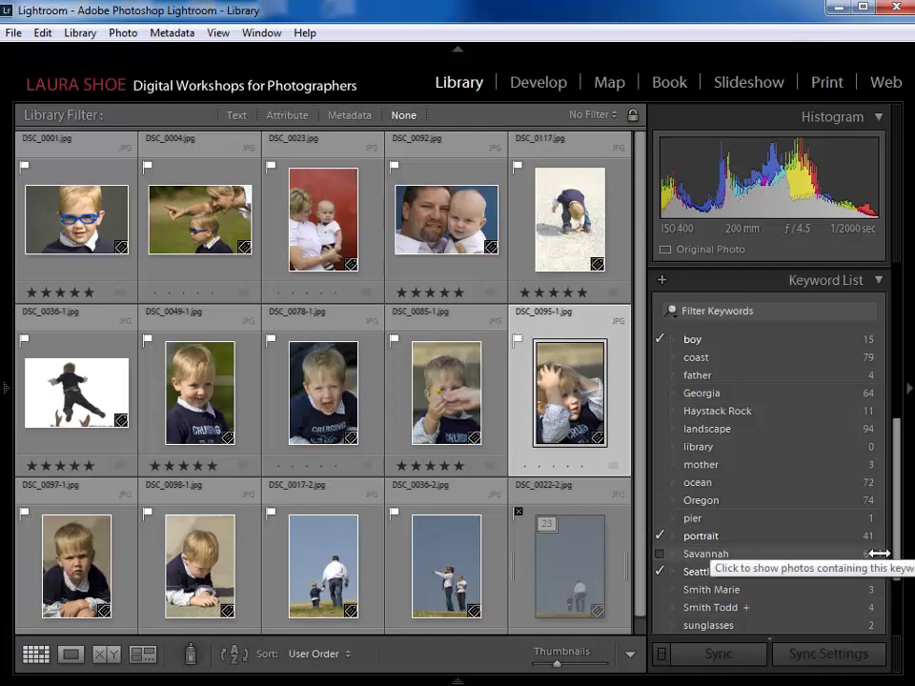
click(877, 554)
- Filter the grid by Savannah, reset the filter to None, then filter by boy (15 photos)
click(877, 553)
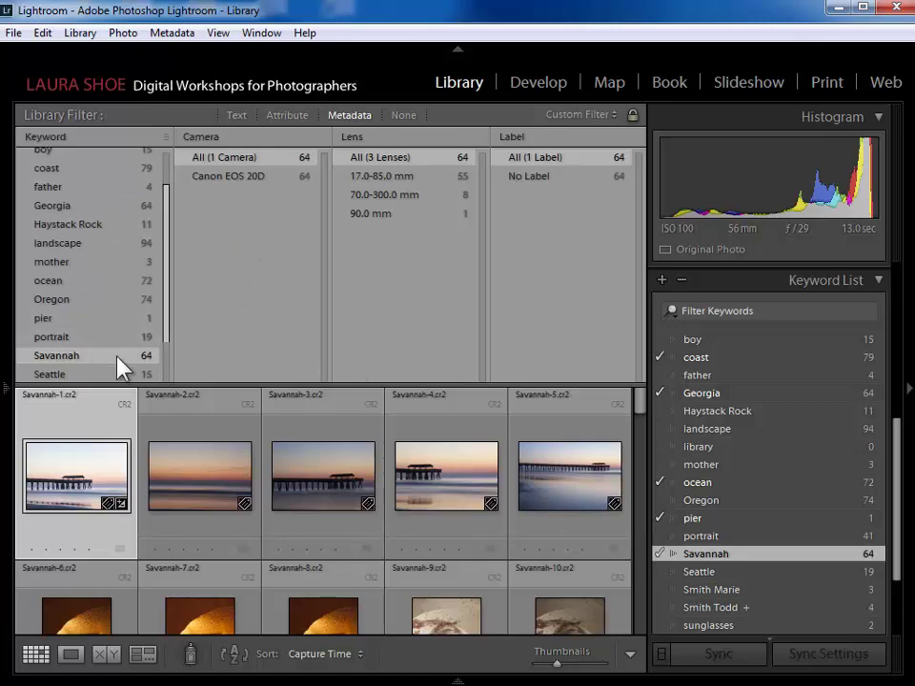
drag(641, 412, 661, 467)
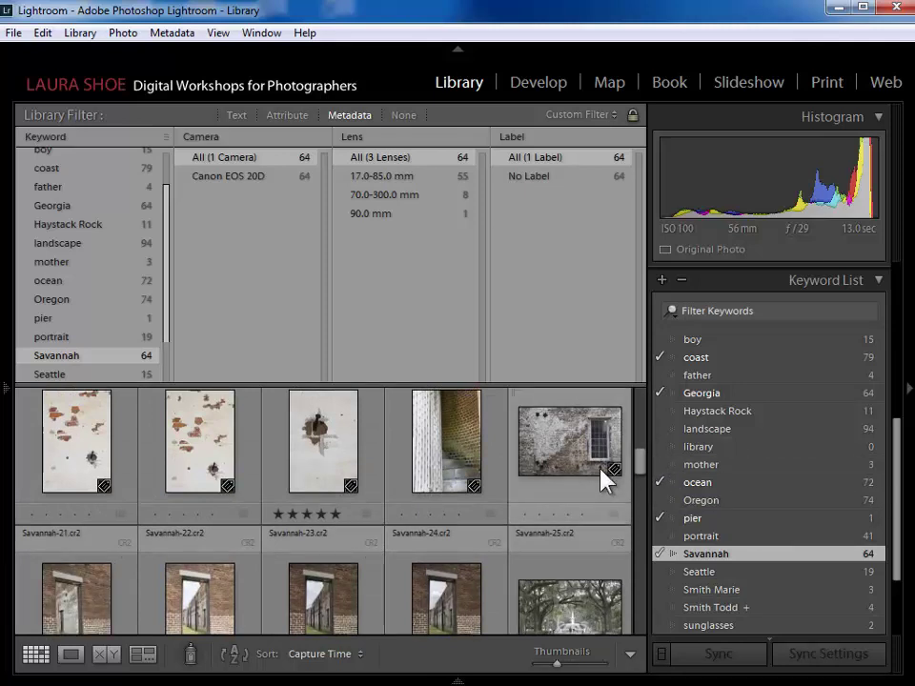
drag(641, 466, 614, 458)
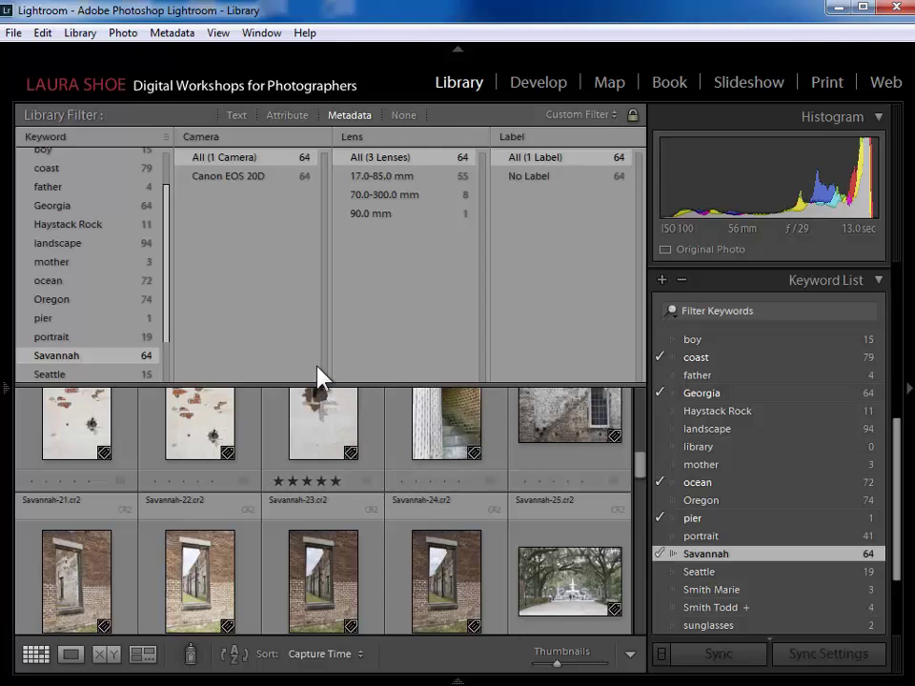
click(405, 115)
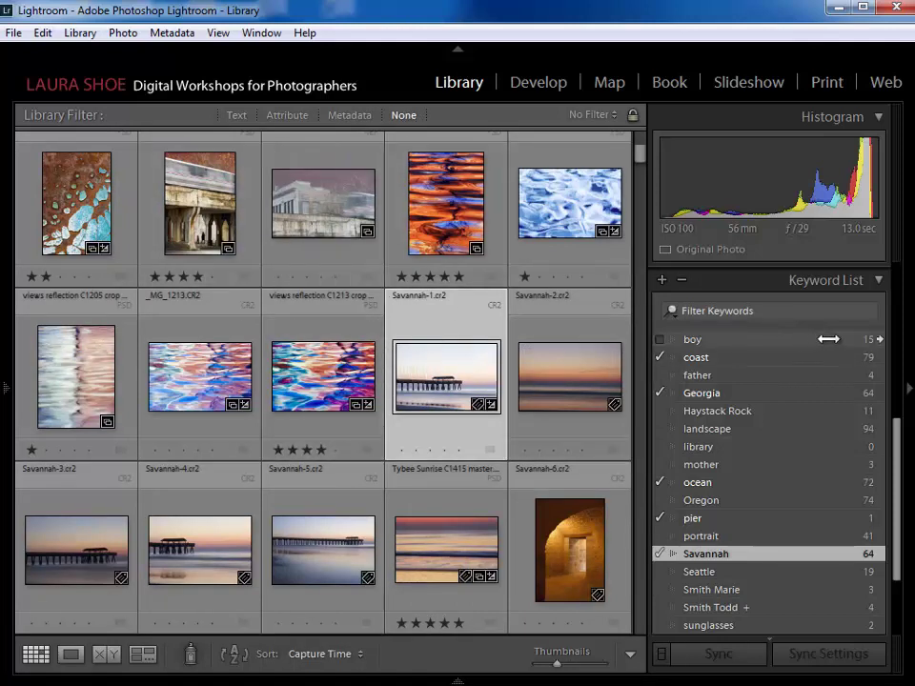
click(877, 341)
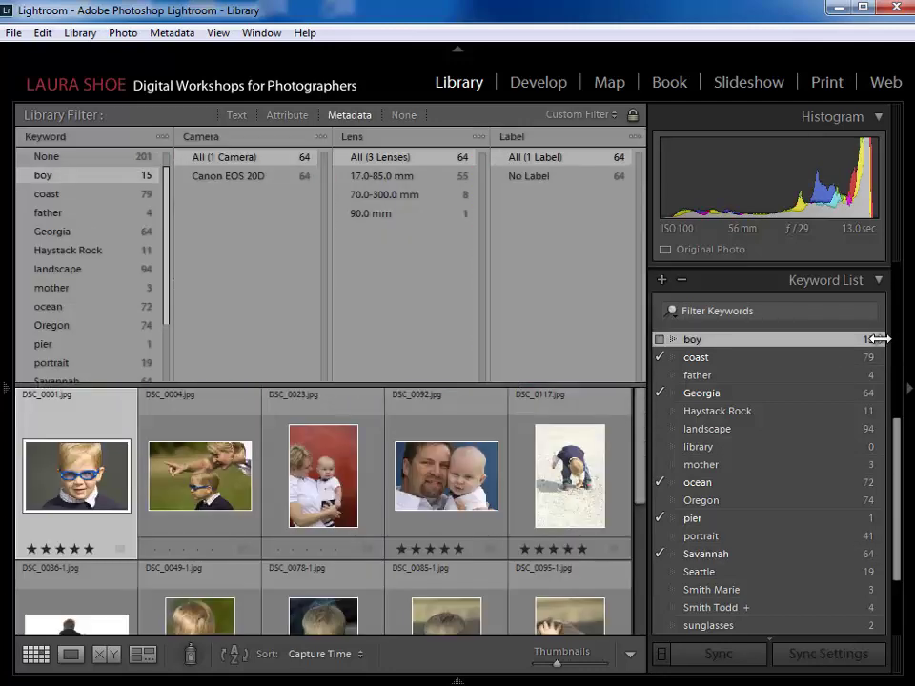